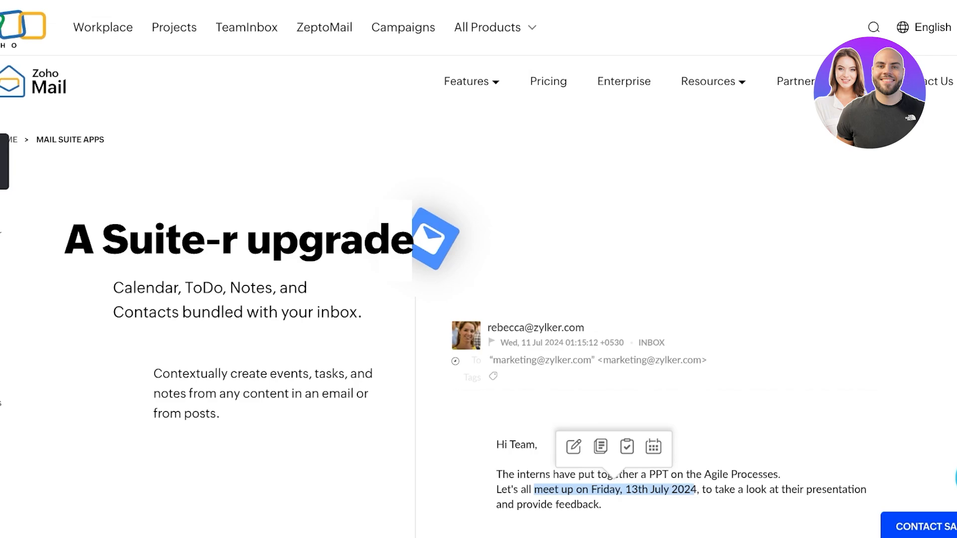
Browse the Features menu and scroll through the Zoho Mail suite page on the way to Pricing
{"action": "mouse_move", "coordinate": [472, 81]}
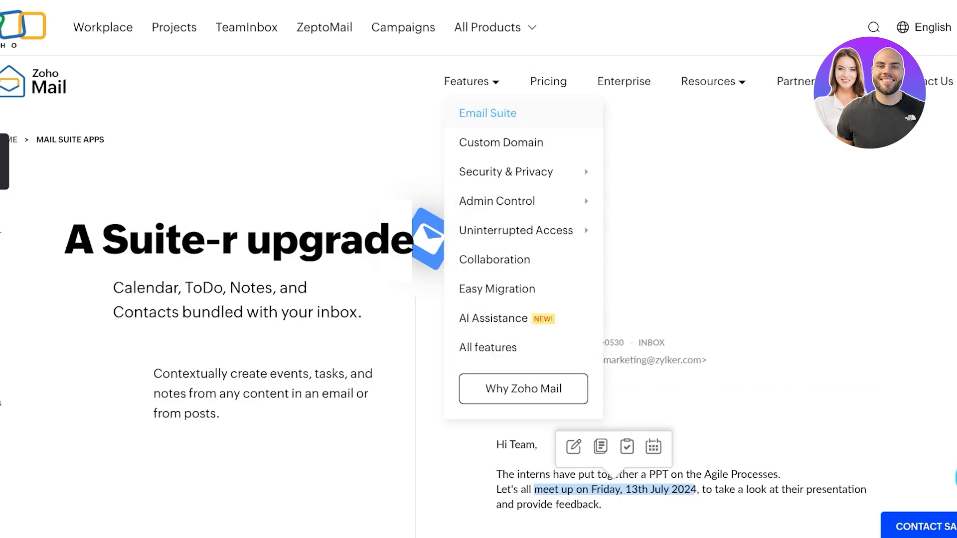
{"action": "scroll", "coordinate": [478, 269], "scroll_direction": "down", "scroll_amount": 12}
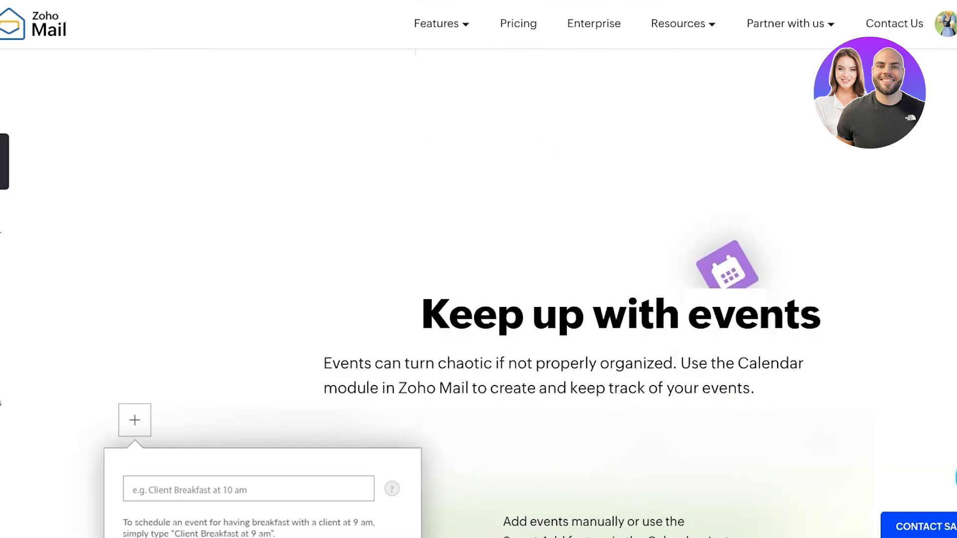
{"action": "scroll", "coordinate": [478, 269], "scroll_direction": "down", "scroll_amount": 15}
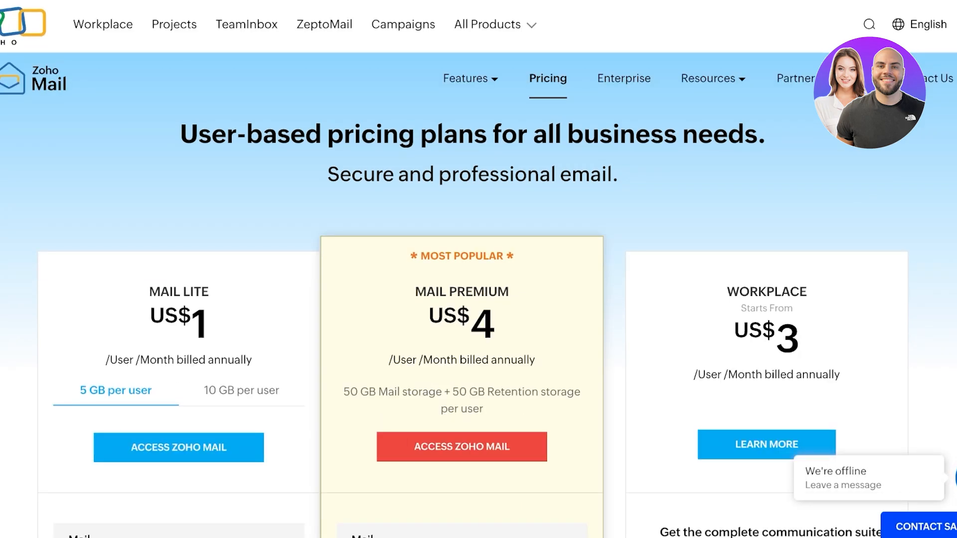
Scroll the pricing page to the Forever Free Plan card to begin Email Setup
{"action": "scroll", "coordinate": [478, 299], "scroll_direction": "down", "scroll_amount": 20}
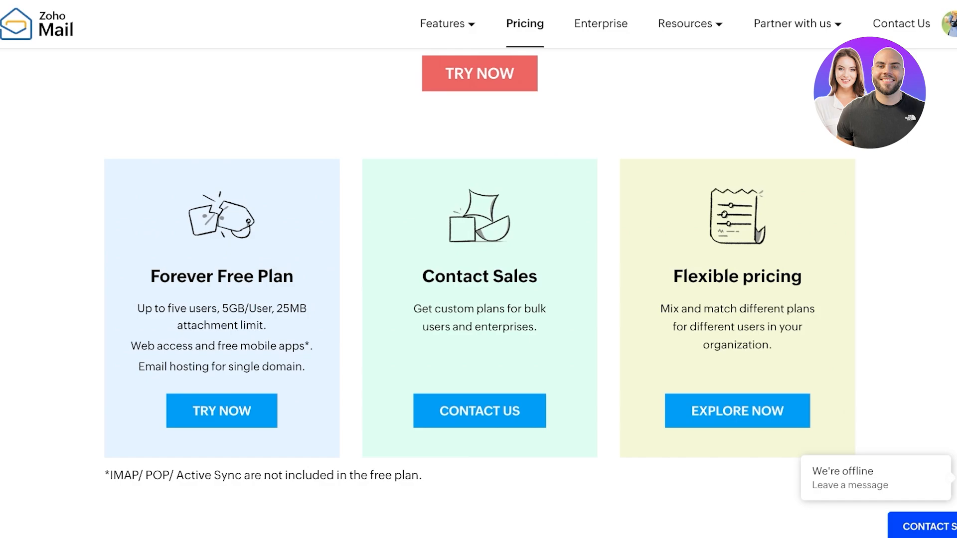
{"action": "scroll", "coordinate": [480, 271], "scroll_direction": "up", "scroll_amount": 1}
{"action": "scroll", "coordinate": [480, 272], "scroll_direction": "down", "scroll_amount": 1}
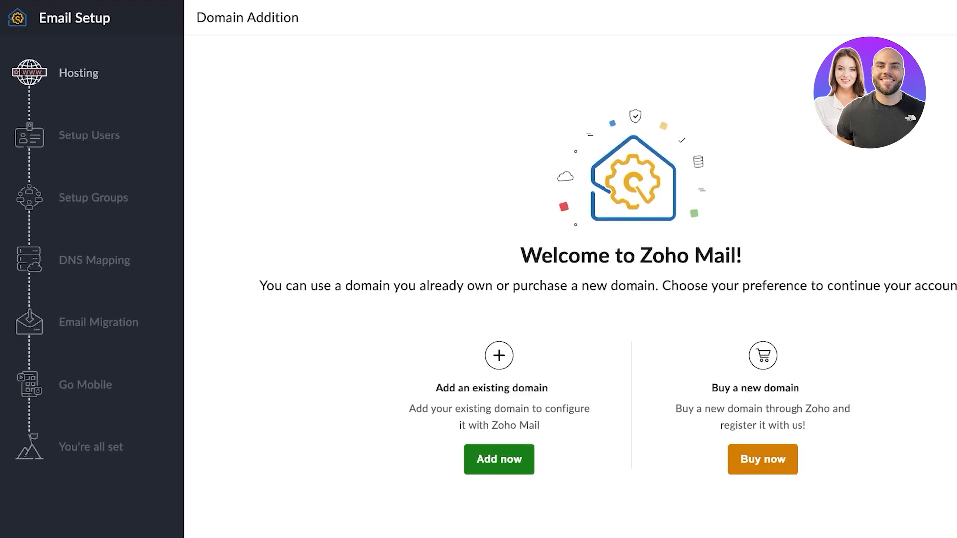
{"action": "mouse_move", "coordinate": [556, 388]}
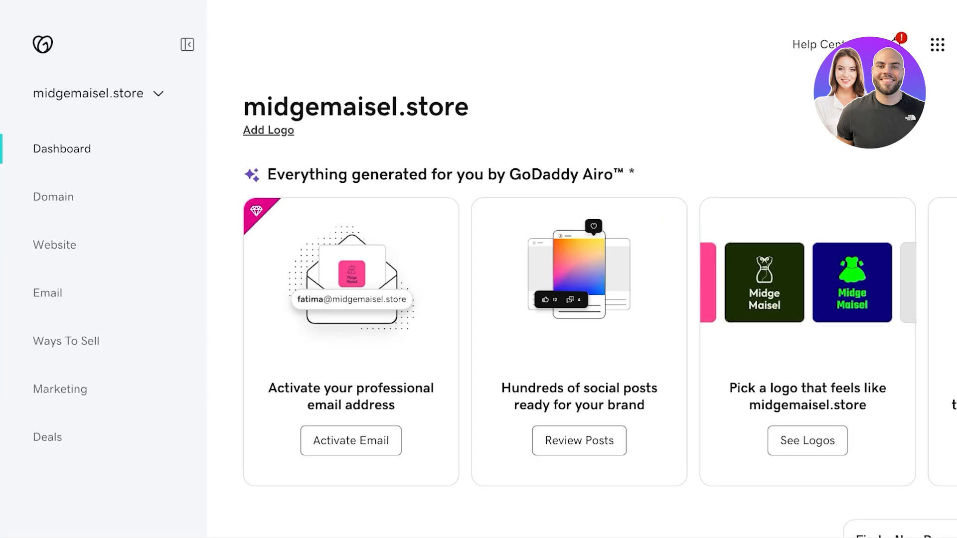
{"action": "left_click_drag", "start_coordinate": [243, 107], "coordinate": [469, 107]}
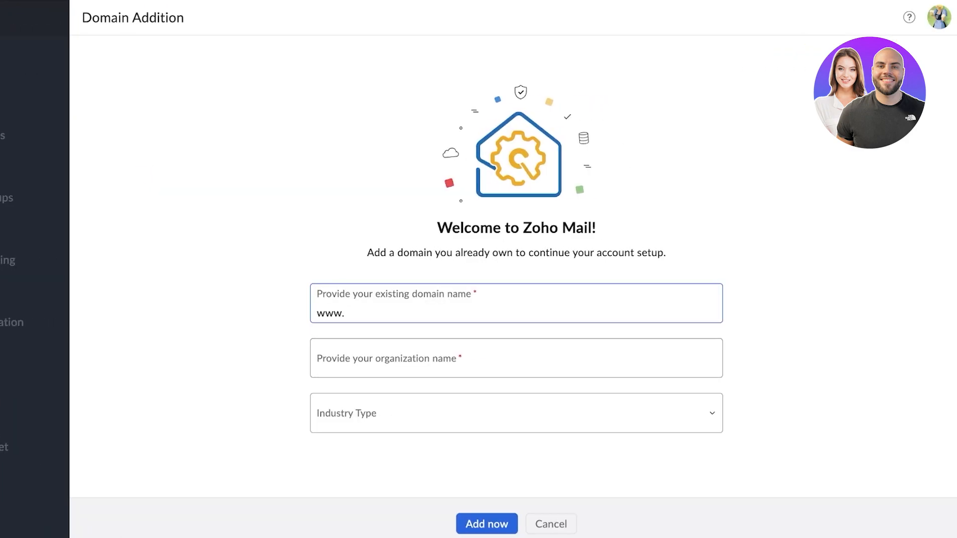
{"action": "type", "text": "midgemaisel.store"}
Enter the organization name, choose Marketing & Advertising as industry, and submit the domain
{"action": "left_click", "coordinate": [319, 367]}
{"action": "type", "text": "midg"}
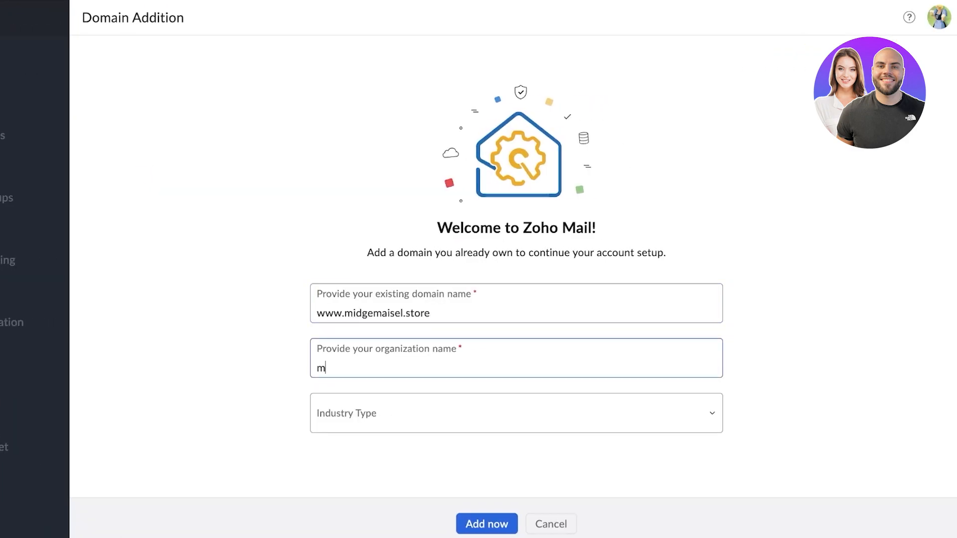
{"action": "type", "text": "e"}
{"action": "key", "text": "BackSpace"}
{"action": "type", "text": "e maisel"}
{"action": "left_click", "coordinate": [516, 413]}
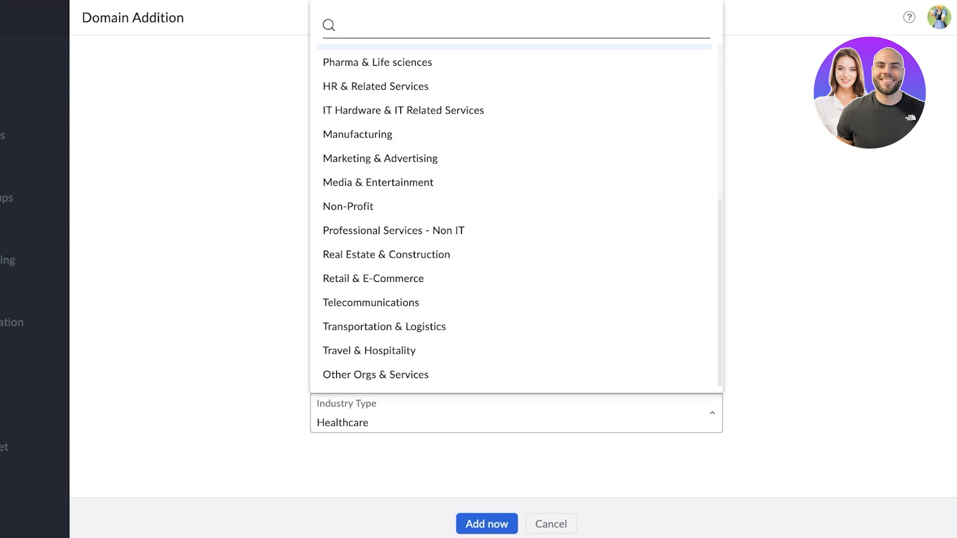
{"action": "left_click", "coordinate": [380, 160]}
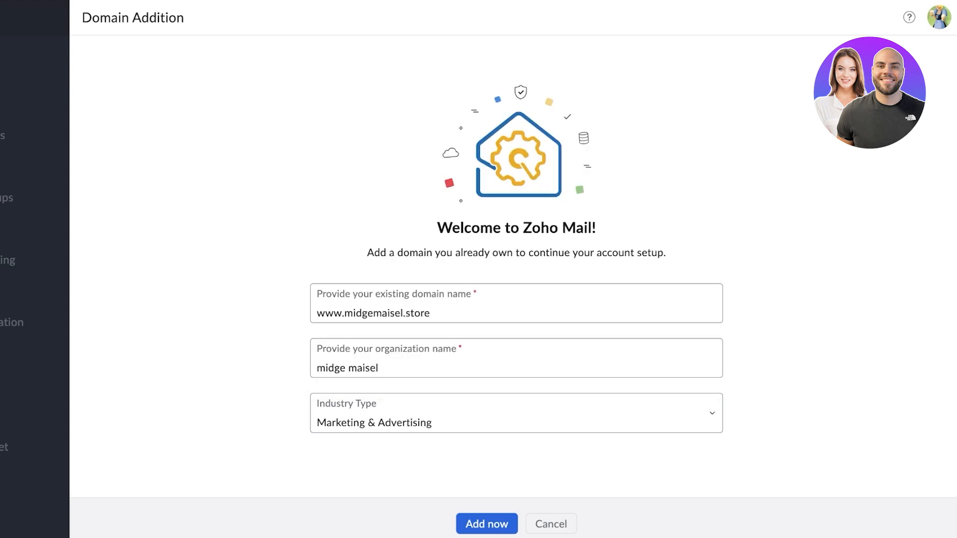
{"action": "left_click", "coordinate": [486, 523]}
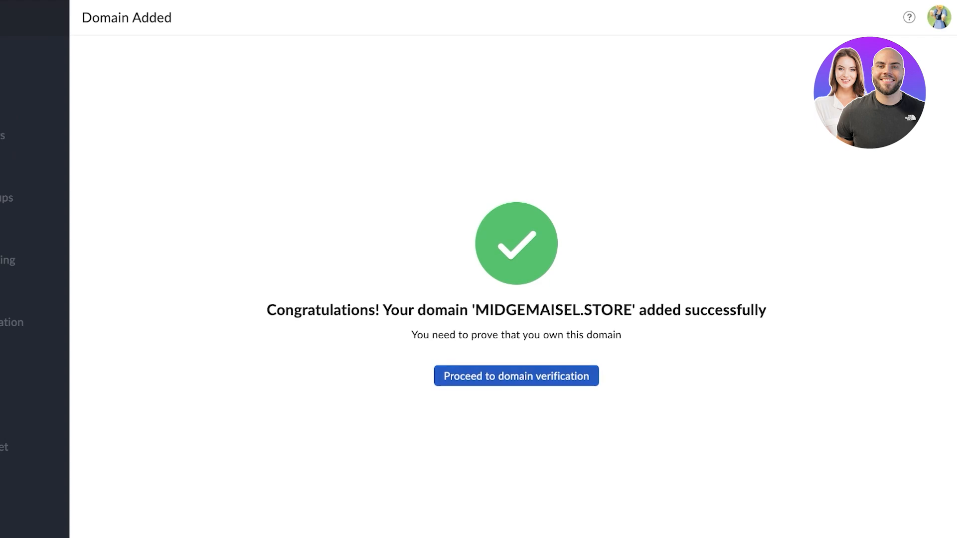
Verify midgemaisel.store ownership by signing in to the DNS provider
{"action": "left_click", "coordinate": [516, 376]}
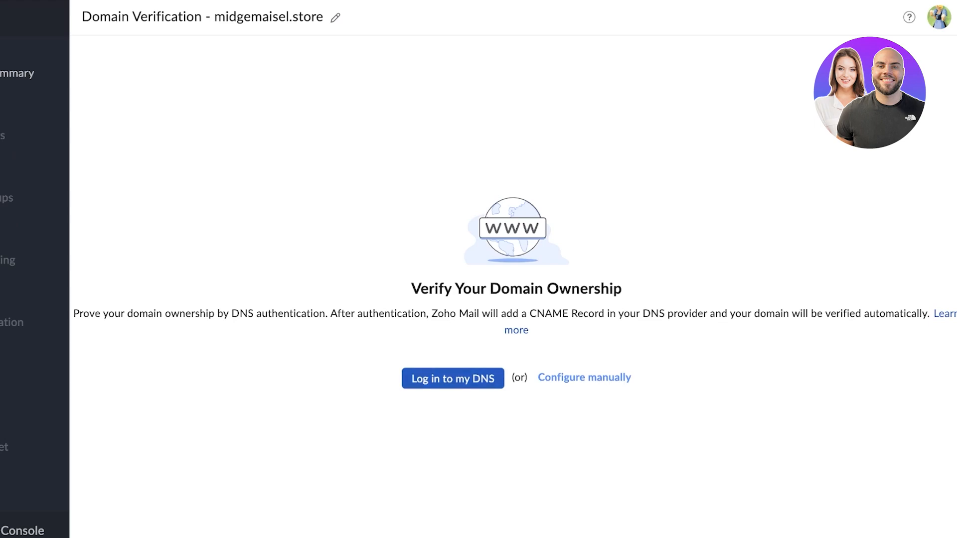
{"action": "left_click", "coordinate": [453, 378]}
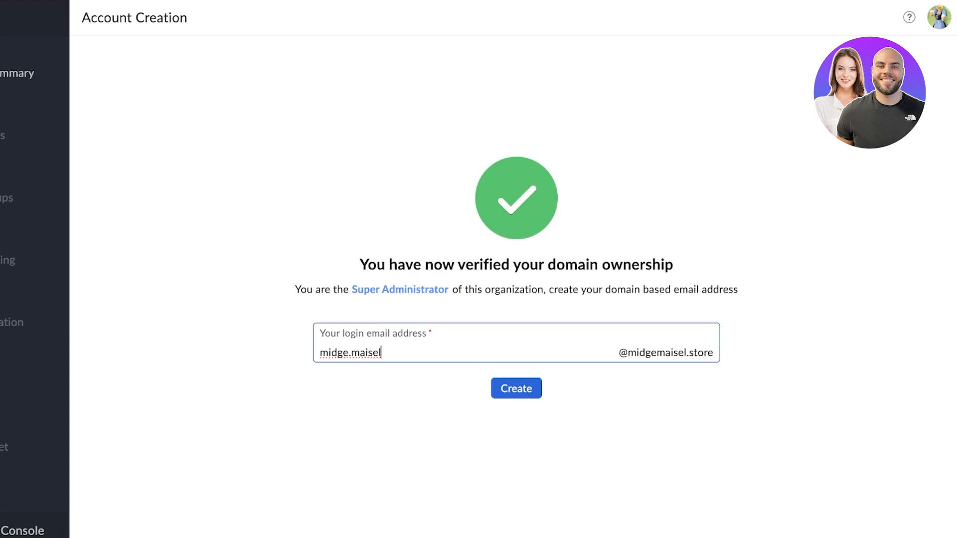
Replace the login email with the super admin's address name and create the mailbox
{"action": "type", "text": "'\\"}
{"action": "key", "text": "BackSpace"}
{"action": "key", "text": "BackSpace"}
{"action": "key", "text": "BackSpace"}
{"action": "key", "text": "BackSpace"}
{"action": "key", "text": "BackSpace"}
{"action": "key", "text": "BackSpace"}
{"action": "key", "text": "BackSpace"}
{"action": "key", "text": "BackSpace"}
{"action": "key", "text": "BackSpace"}
{"action": "key", "text": "BackSpace"}
{"action": "key", "text": "BackSpace"}
{"action": "key", "text": "BackSpace"}
{"action": "key", "text": "BackSpace"}
{"action": "key", "text": "BackSpace"}
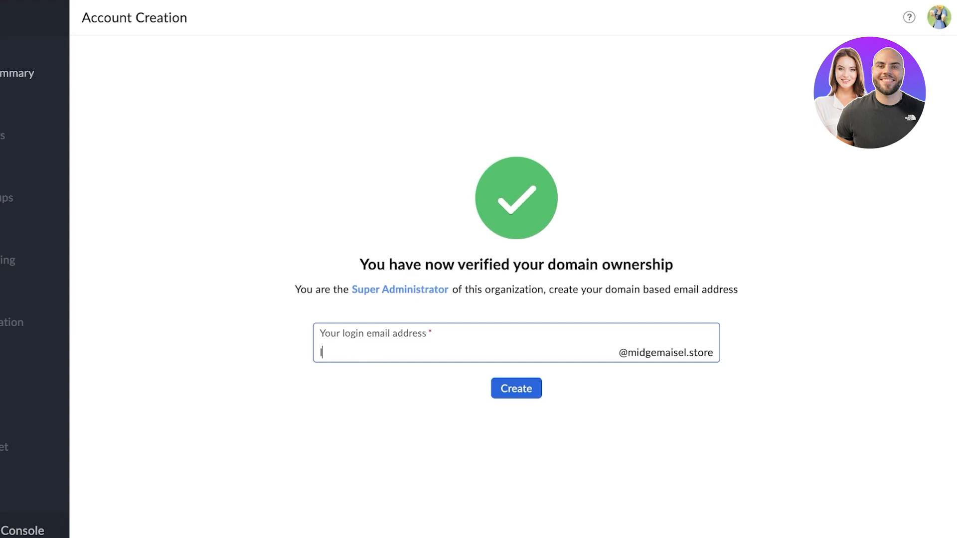
{"action": "left_click", "coordinate": [516, 389]}
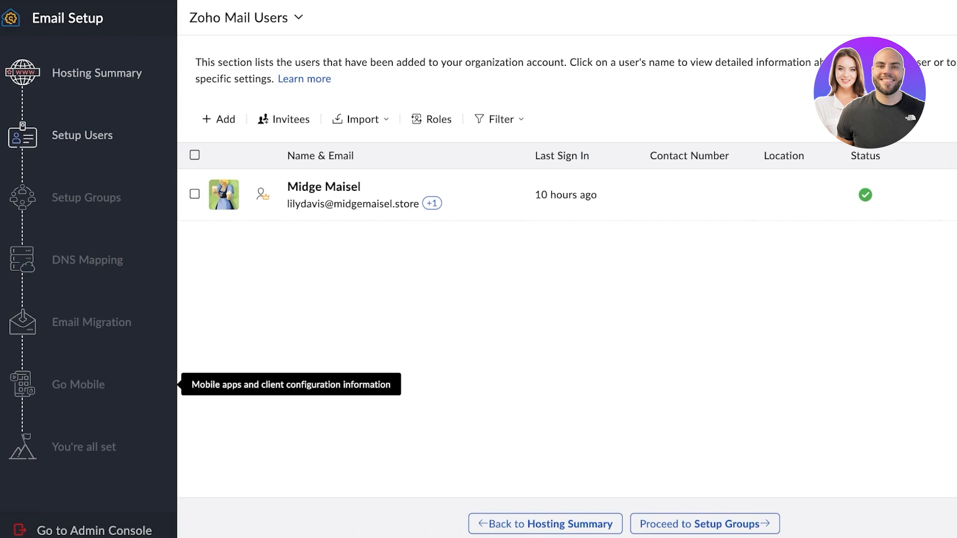
Skip group setup and auto-map the MX, SPF and DKIM records through the DNS provider login
{"action": "left_click", "coordinate": [704, 524]}
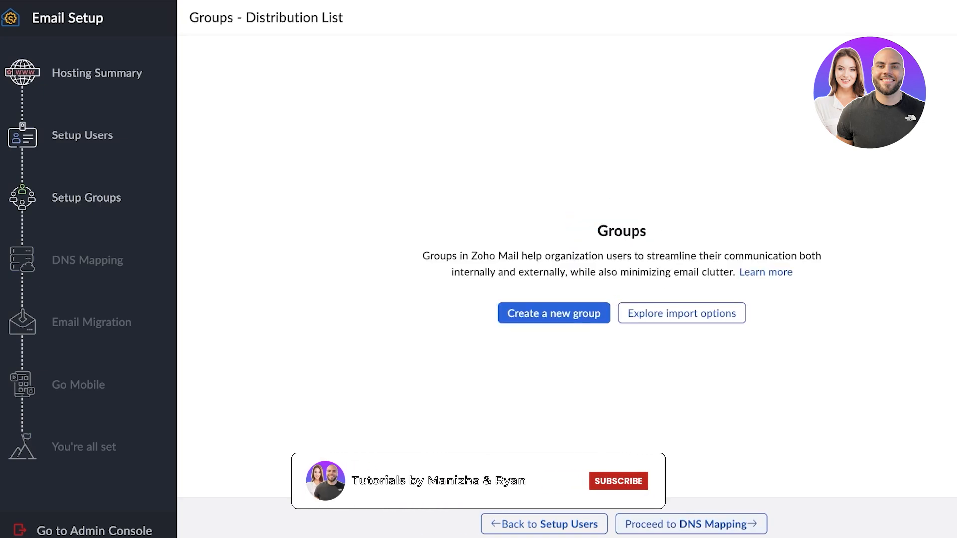
{"action": "left_click", "coordinate": [690, 524]}
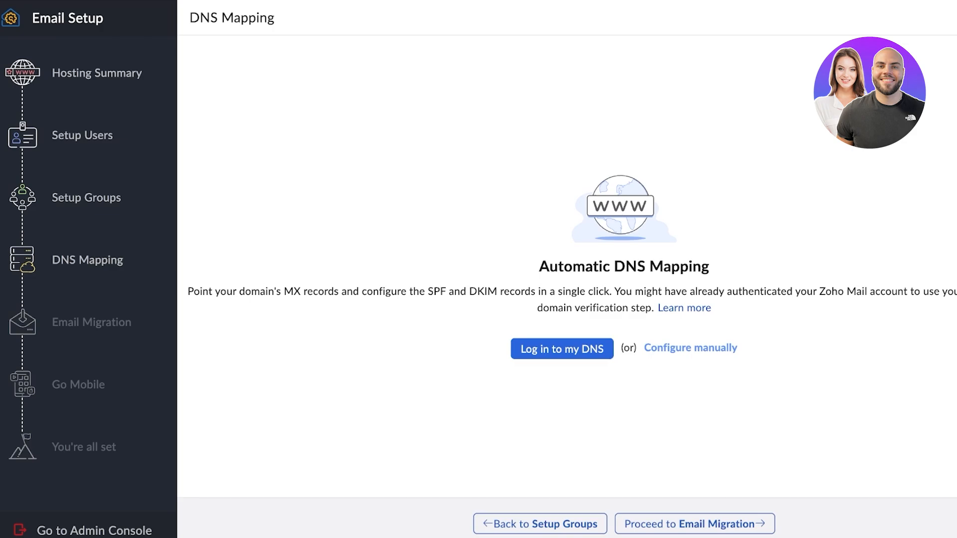
{"action": "left_click", "coordinate": [562, 349]}
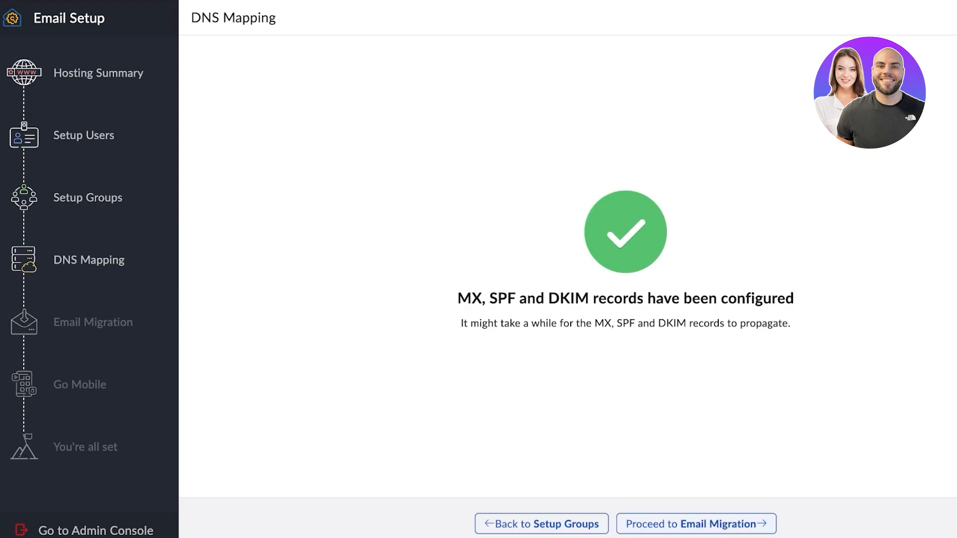
Skip the Email Migration and Go Mobile steps to complete the setup wizard
{"action": "left_click", "coordinate": [696, 523]}
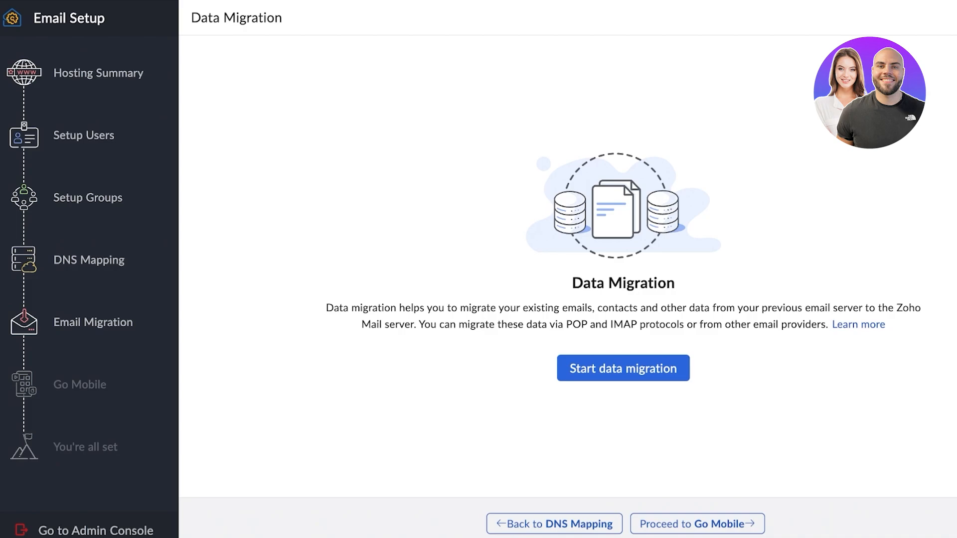
{"action": "left_click", "coordinate": [697, 524]}
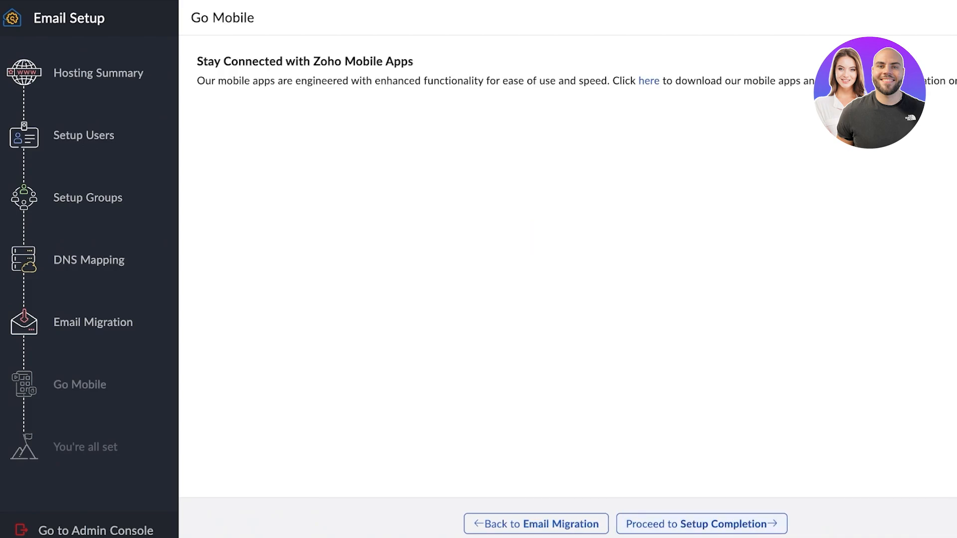
{"action": "left_click", "coordinate": [697, 524]}
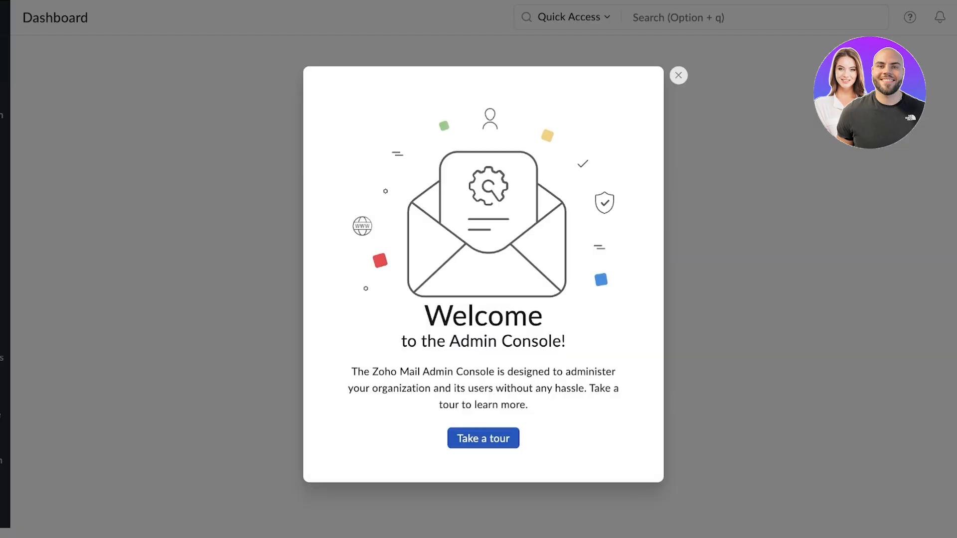
Dismiss the welcome dialog, review the Organization settings pages, and open the Domains list
{"action": "left_click", "coordinate": [678, 75]}
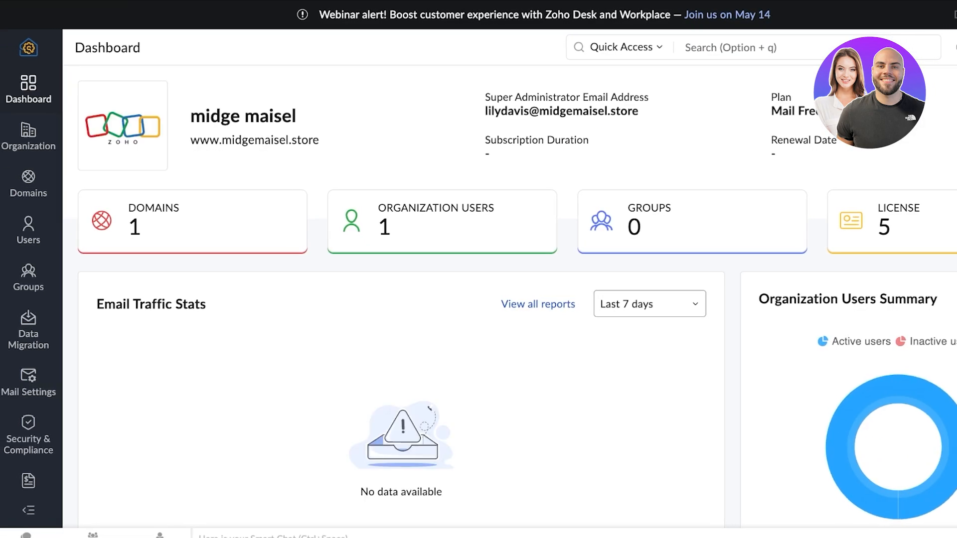
{"action": "left_click", "coordinate": [28, 136]}
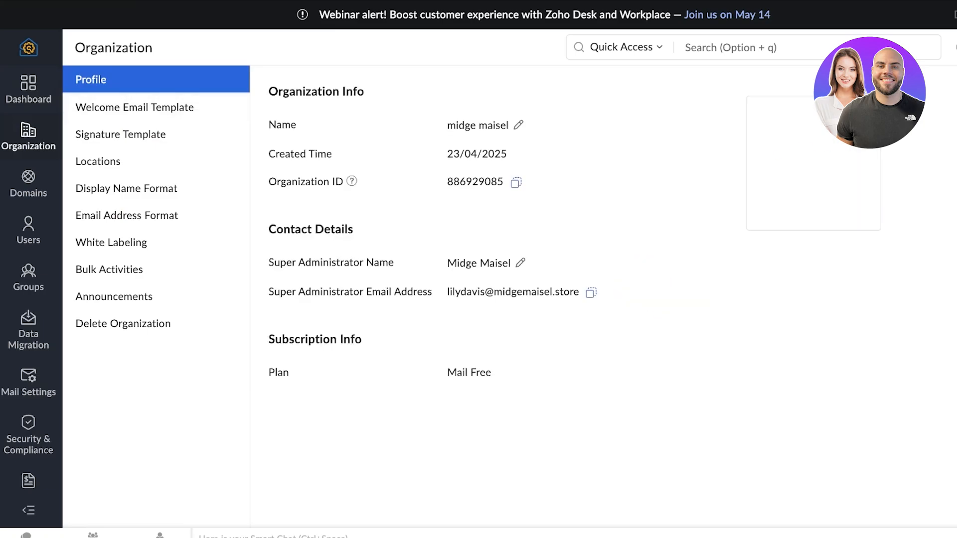
{"action": "left_click", "coordinate": [134, 108]}
{"action": "left_click", "coordinate": [120, 134]}
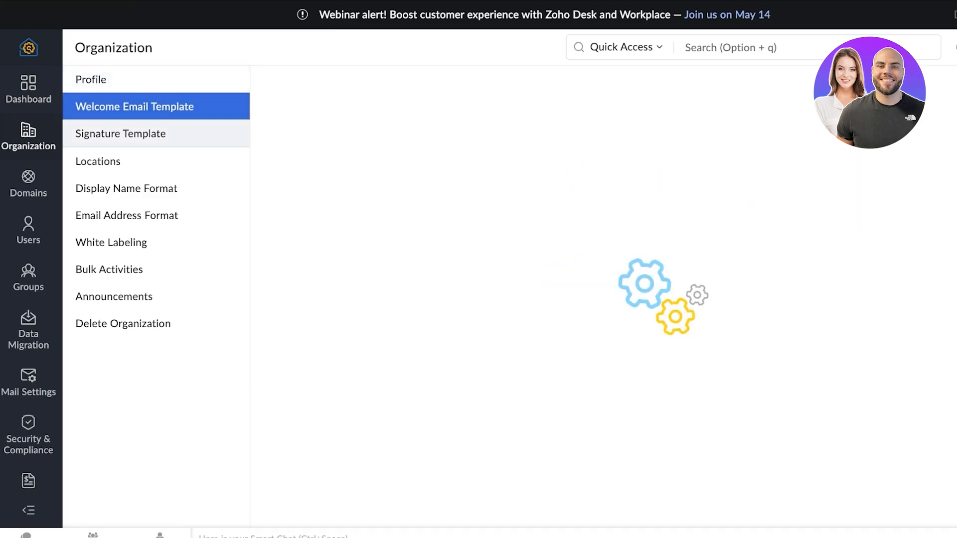
{"action": "left_click", "coordinate": [97, 161]}
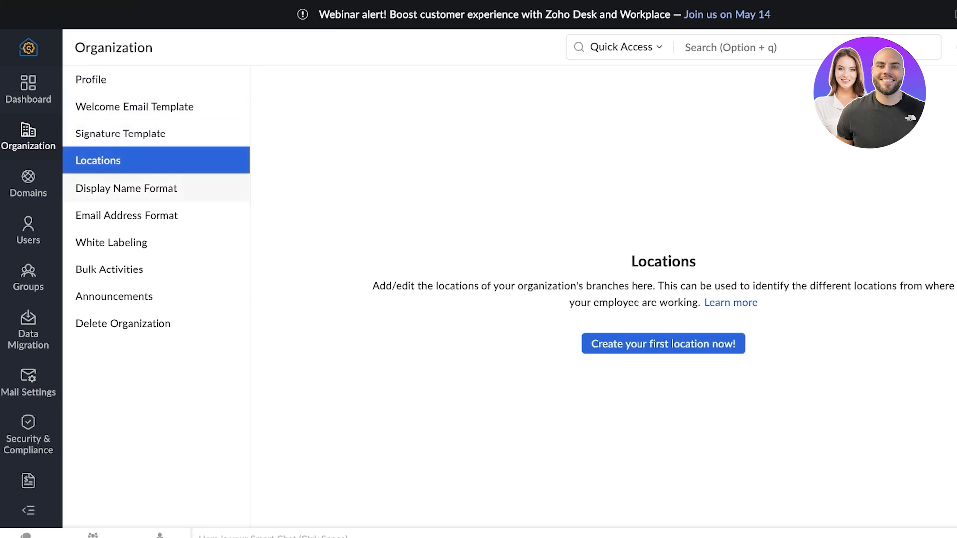
{"action": "left_click", "coordinate": [126, 188]}
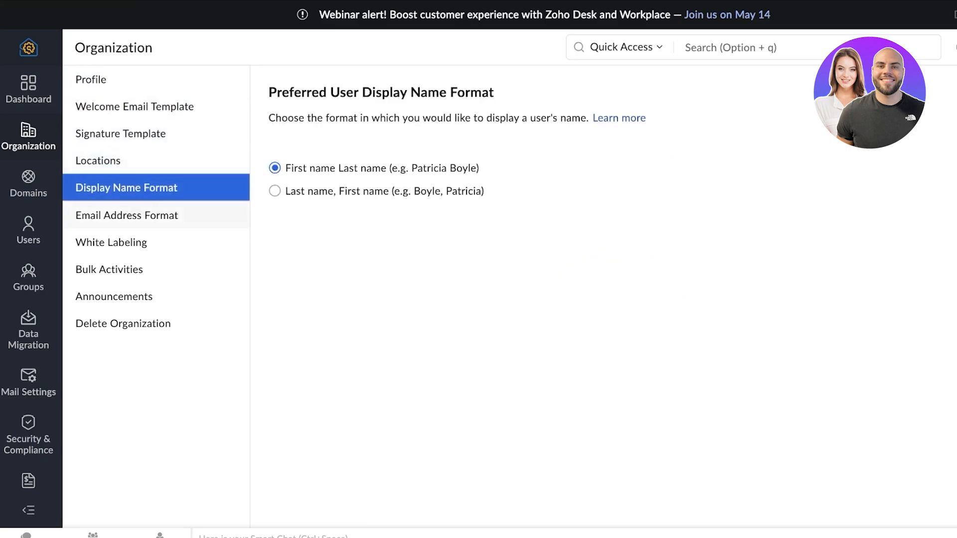
{"action": "left_click", "coordinate": [126, 216]}
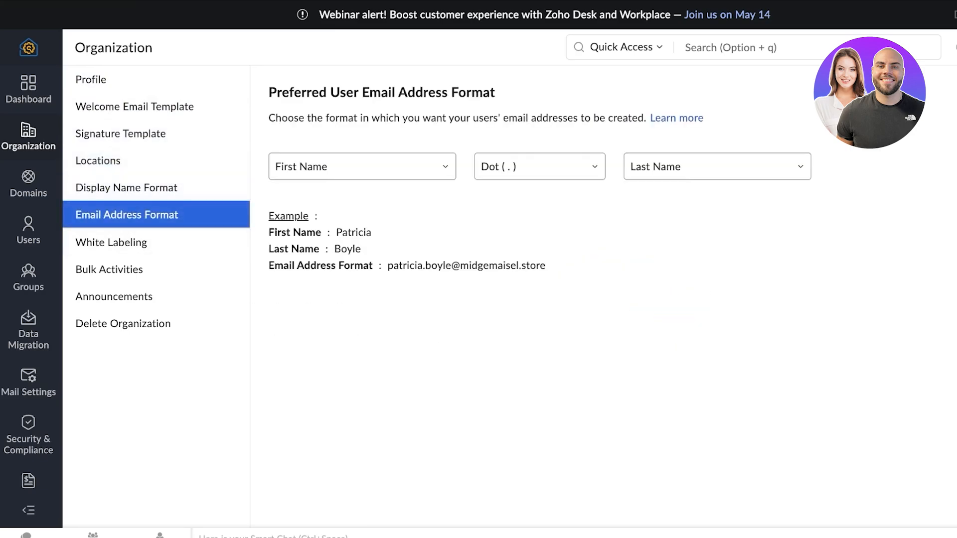
{"action": "left_click", "coordinate": [29, 183]}
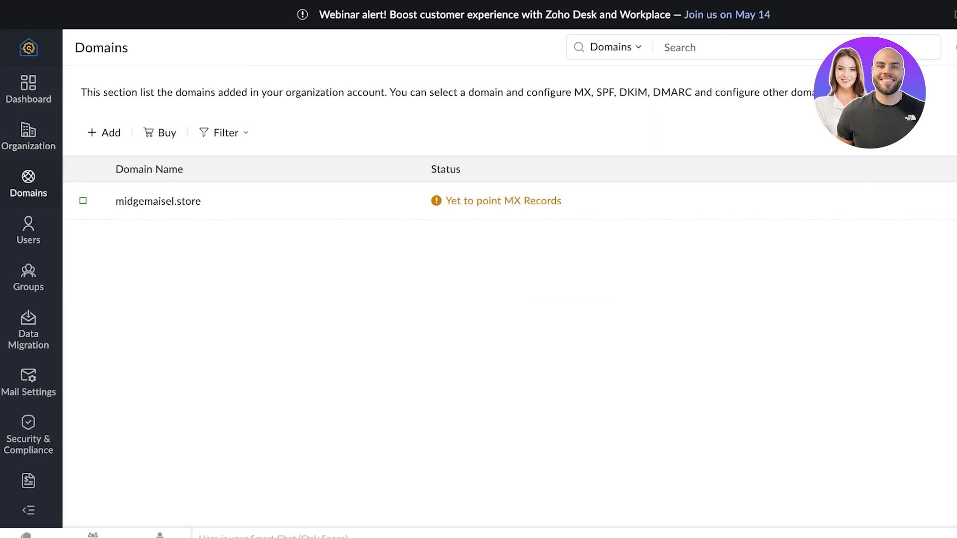
Open midgemaisel.store and choose Configure manually to display its MX record values
{"action": "left_click", "coordinate": [160, 200]}
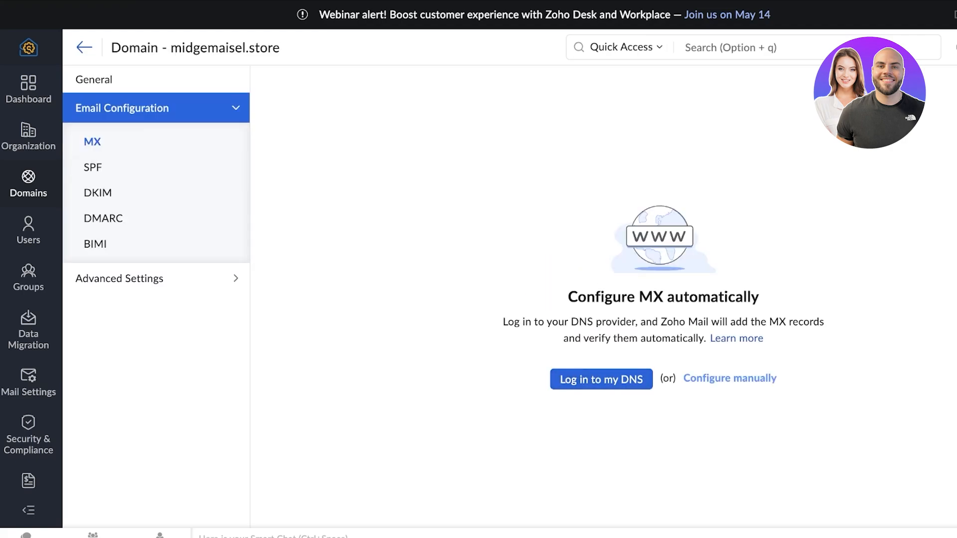
{"action": "left_click", "coordinate": [730, 378]}
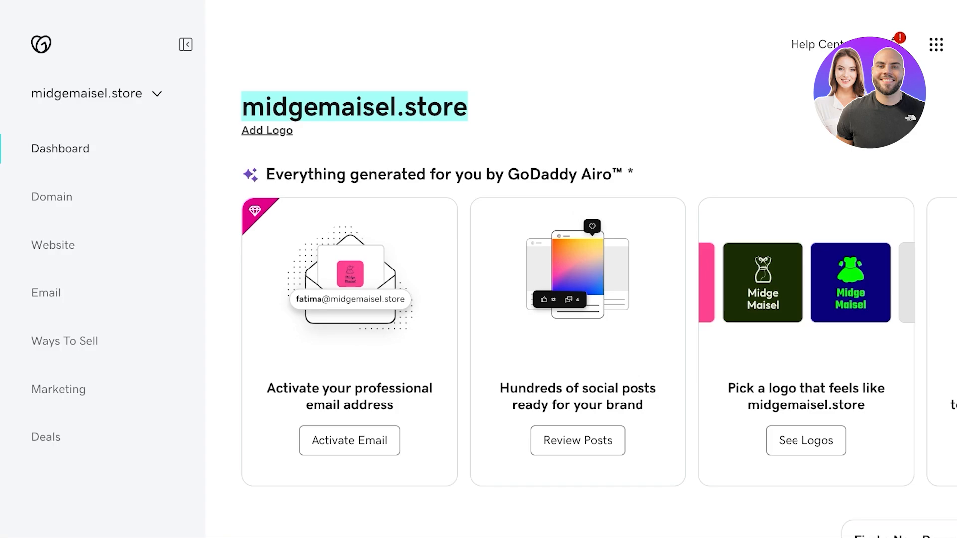
In GoDaddy, open the midgemaisel.store domain settings and its DNS tab
{"action": "scroll", "coordinate": [478, 269], "scroll_direction": "right", "scroll_amount": 1}
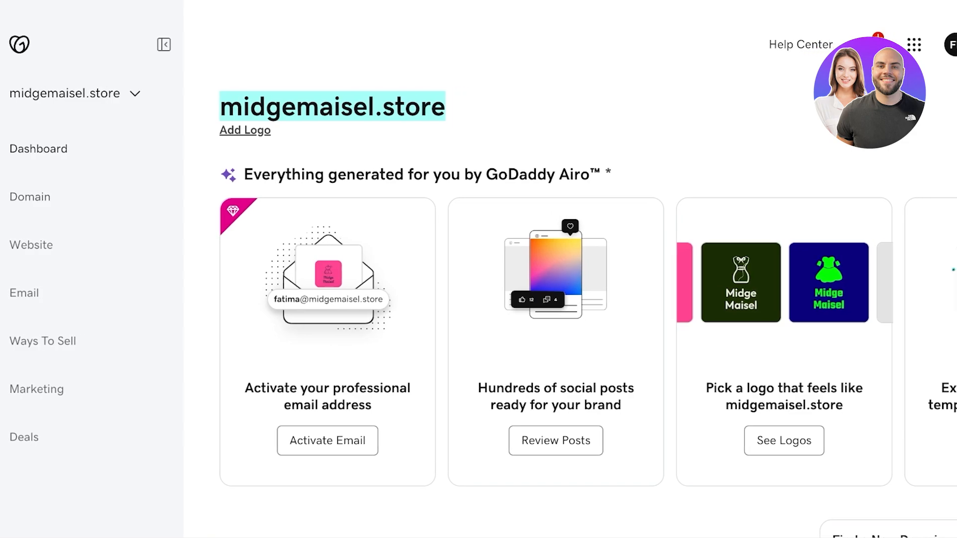
{"action": "left_click", "coordinate": [85, 93]}
{"action": "left_click", "coordinate": [70, 195]}
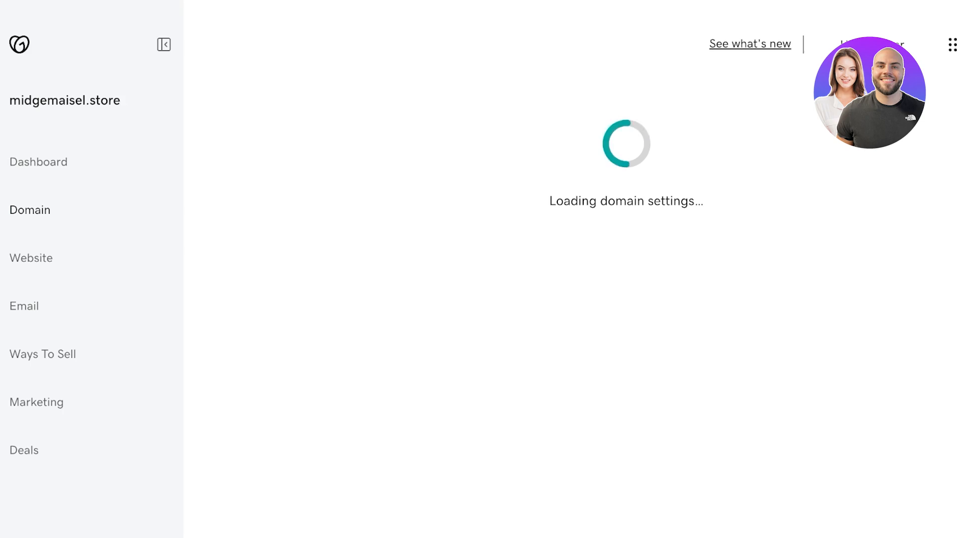
{"action": "scroll", "coordinate": [536, 269], "scroll_direction": "right", "scroll_amount": 2}
{"action": "scroll", "coordinate": [536, 269], "scroll_direction": "down", "scroll_amount": 2}
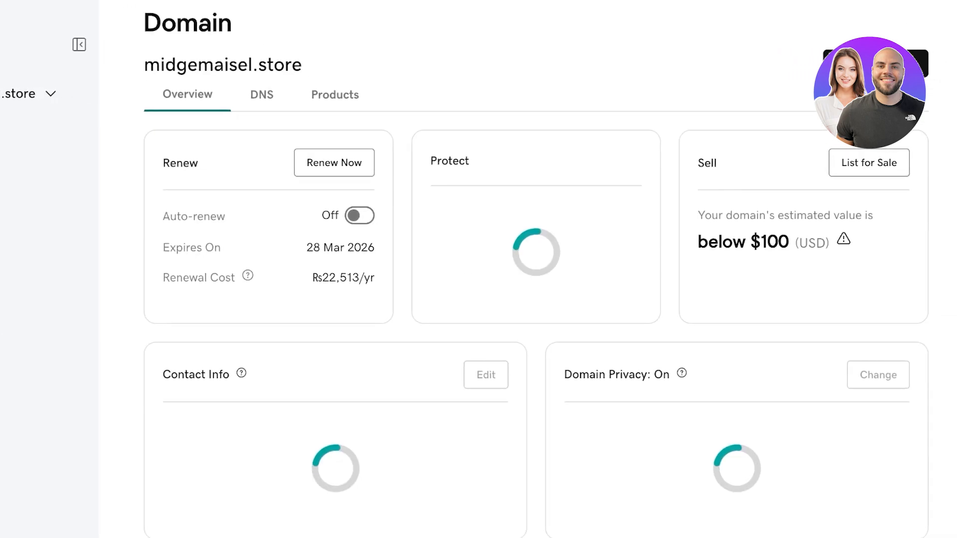
{"action": "left_click", "coordinate": [261, 95]}
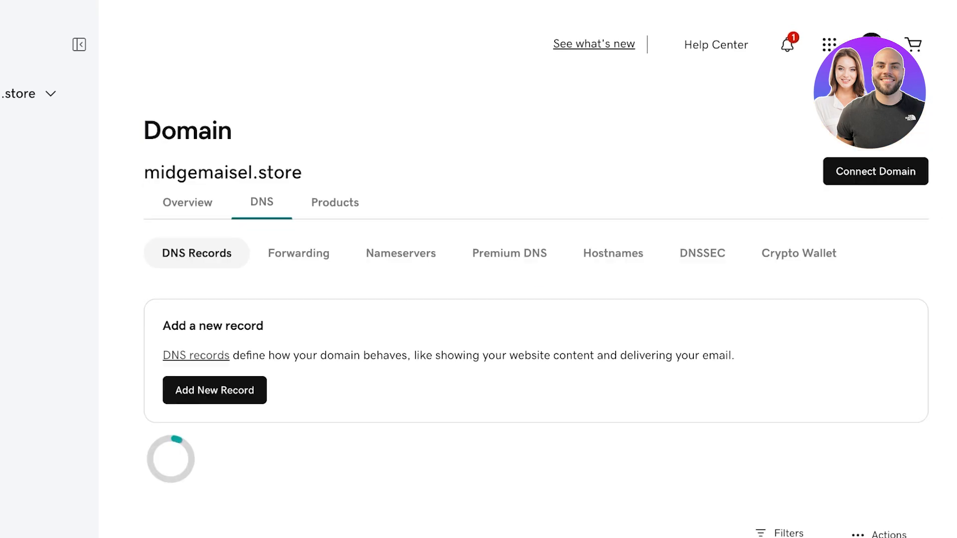
Start a new DNS record and copy the mx.zoho.com value for it
{"action": "scroll", "coordinate": [536, 299], "scroll_direction": "down", "scroll_amount": 2}
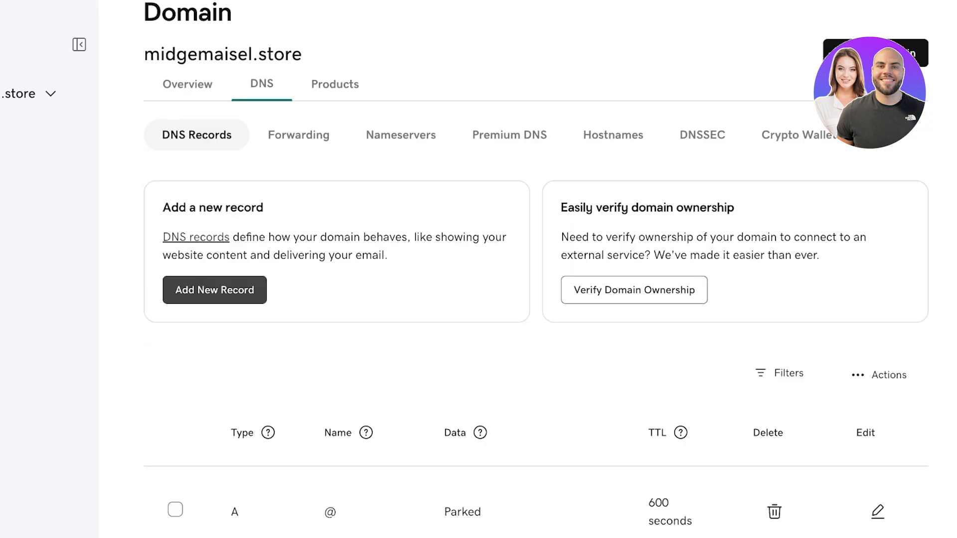
{"action": "left_click", "coordinate": [215, 290]}
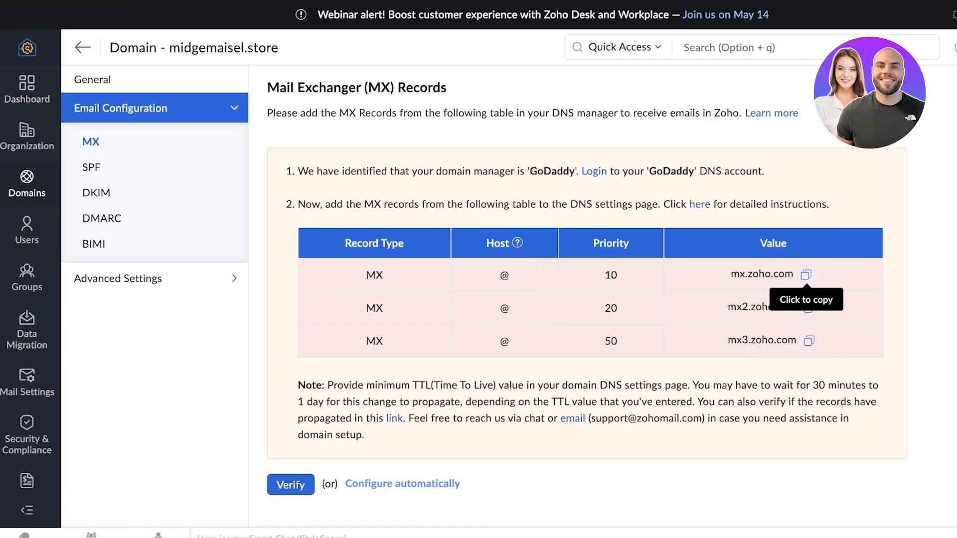
{"action": "left_click", "coordinate": [806, 274]}
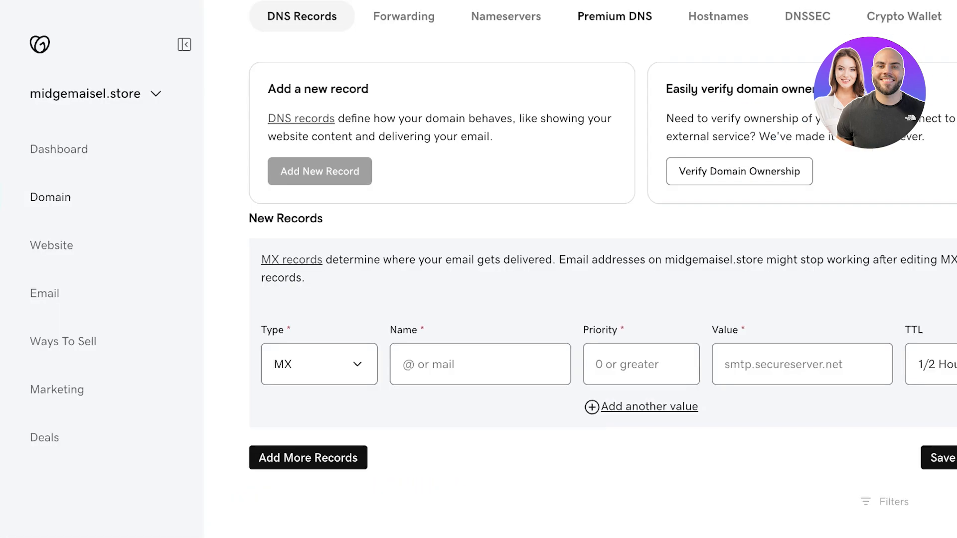
Lay out three priority/value rows in the GoDaddy MX record form, removing the extra fourth row
{"action": "left_click", "coordinate": [491, 364]}
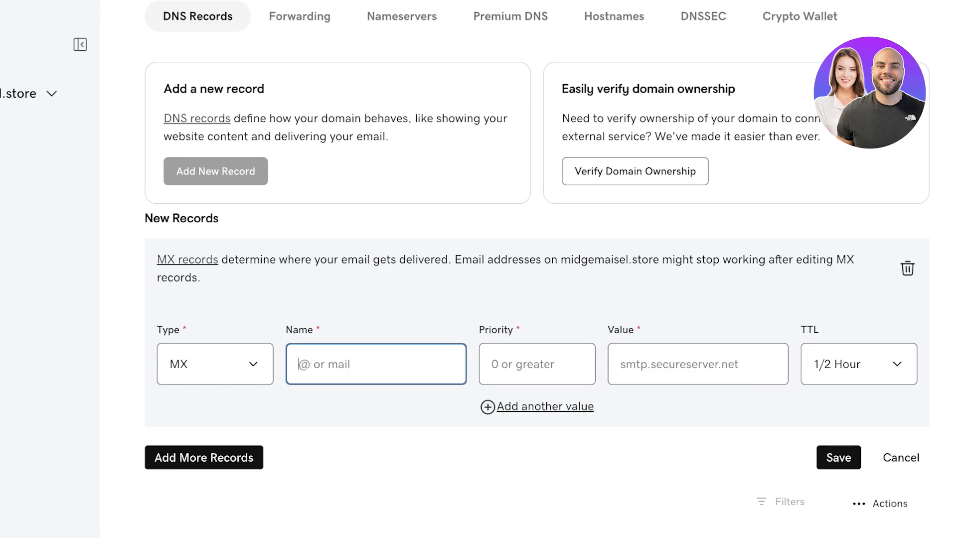
{"action": "left_click", "coordinate": [575, 407]}
{"action": "left_click", "coordinate": [545, 461]}
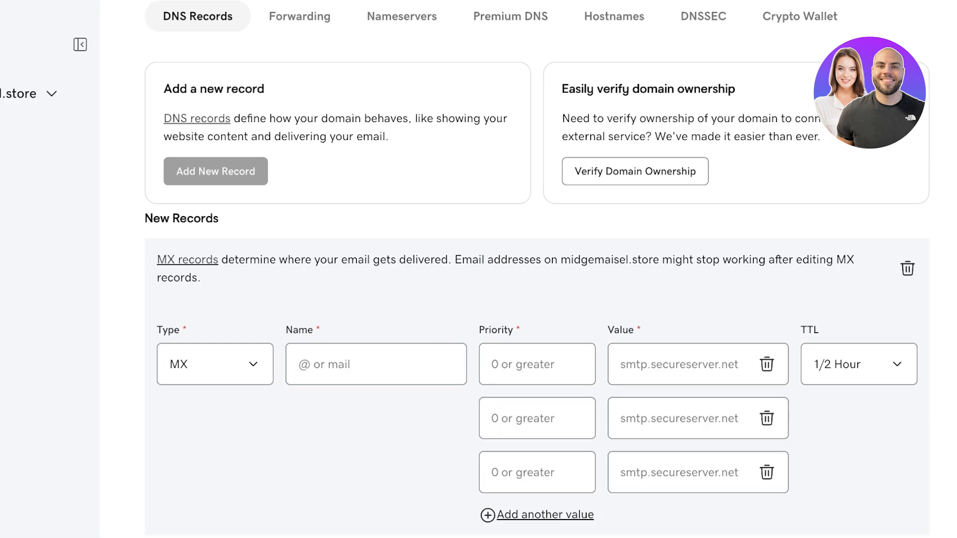
{"action": "left_click", "coordinate": [544, 514]}
{"action": "scroll", "coordinate": [537, 379], "scroll_direction": "down", "scroll_amount": 1}
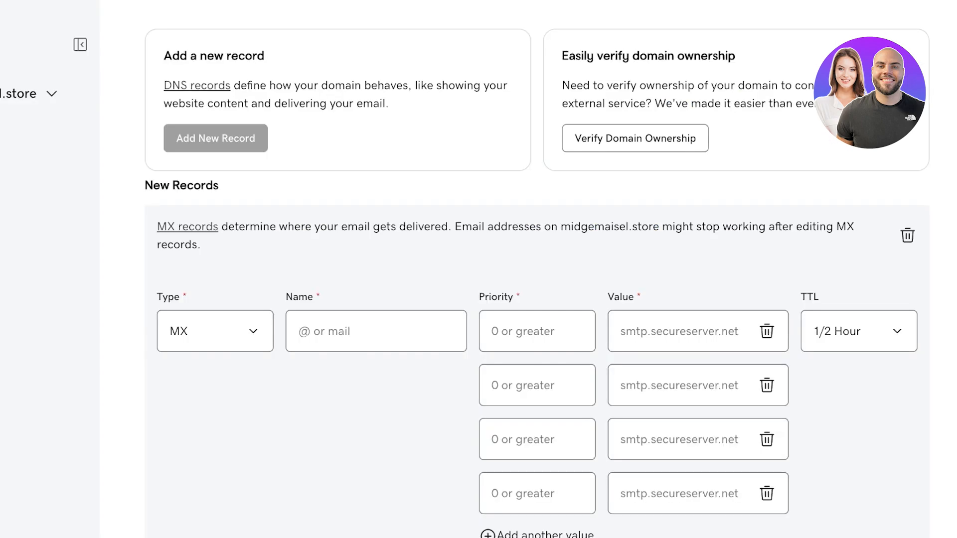
{"action": "left_click", "coordinate": [767, 494]}
Set the record name to @ and paste mx.zoho.com, mx2.zoho.com and mx3.zoho.com as values
{"action": "left_click", "coordinate": [375, 331]}
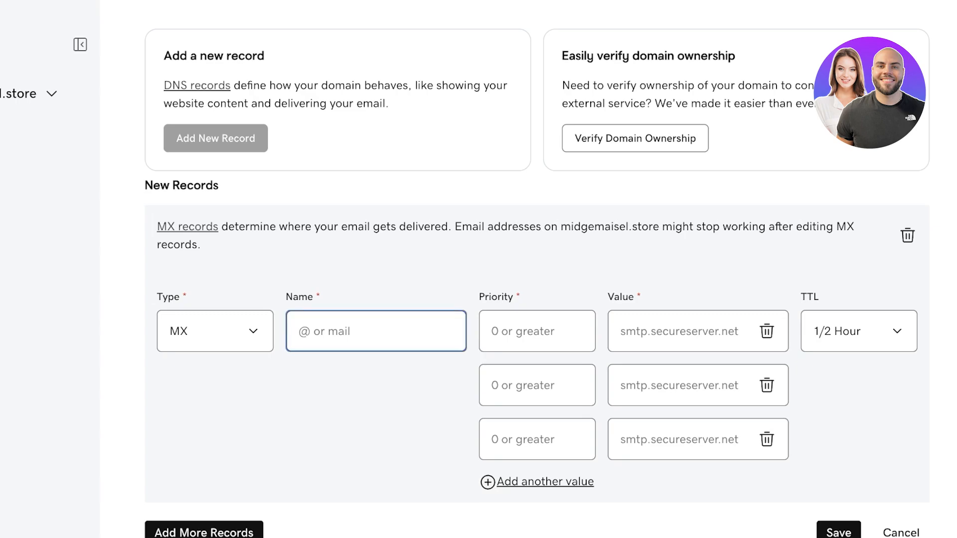
{"action": "type", "text": "@"}
{"action": "key", "text": "Tab"}
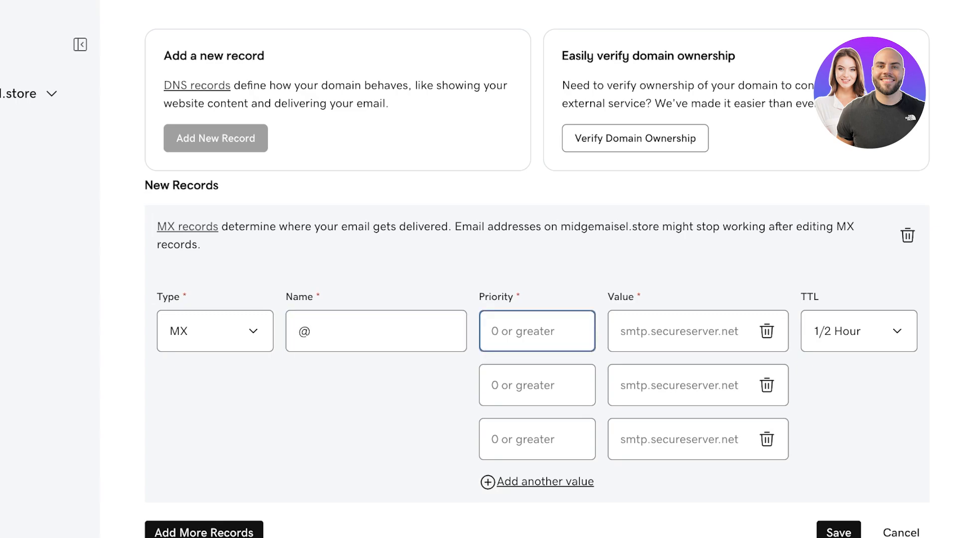
{"action": "left_click", "coordinate": [677, 331]}
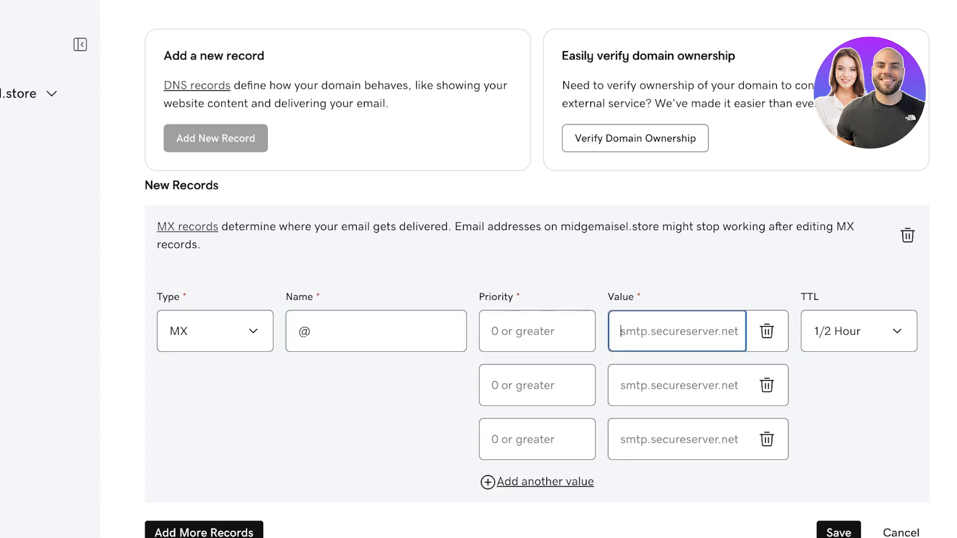
{"action": "type", "text": "mx.zoho.com"}
{"action": "left_click", "coordinate": [677, 385]}
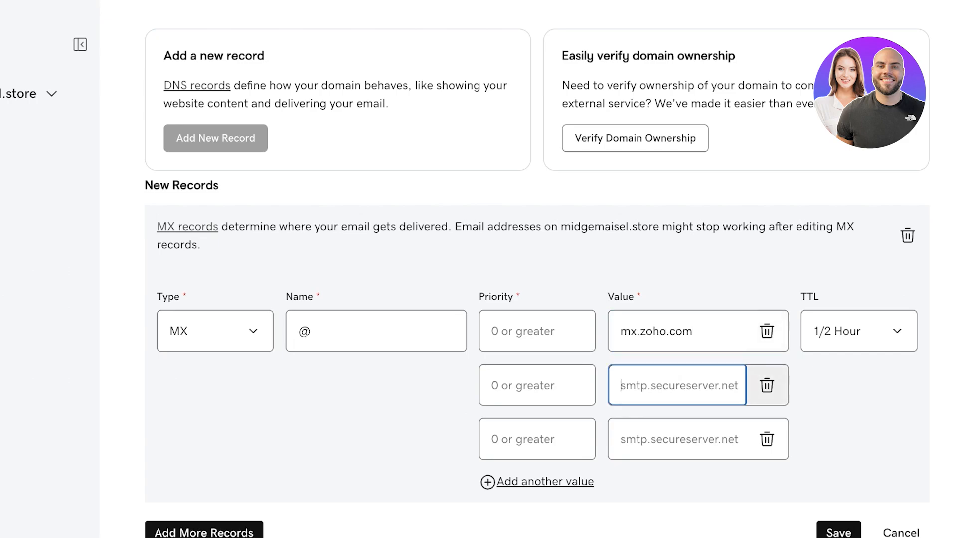
{"action": "key", "text": "ctrl+Tab"}
{"action": "key", "text": "ctrl+Tab"}
{"action": "type", "text": "mx2.zoho.com"}
{"action": "left_click", "coordinate": [676, 439]}
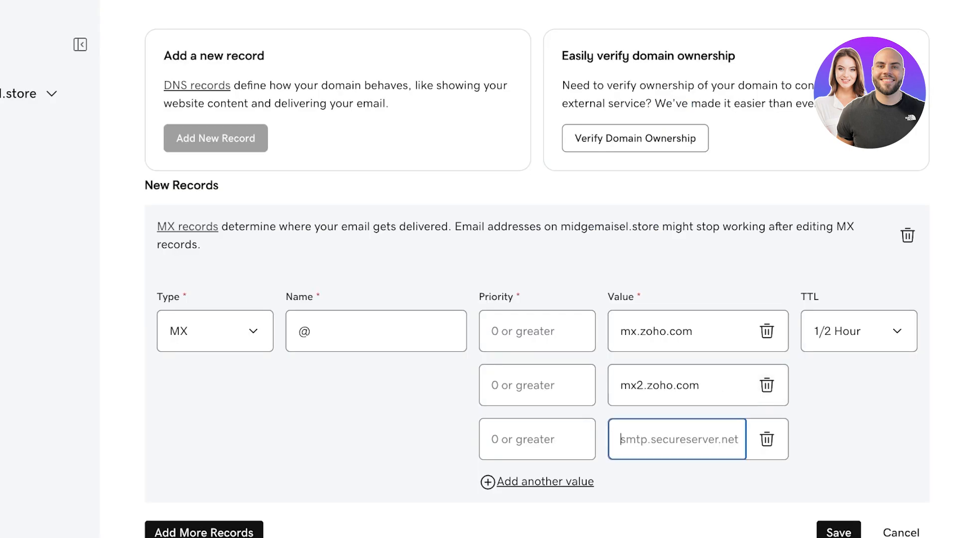
{"action": "key", "text": "ctrl+Tab"}
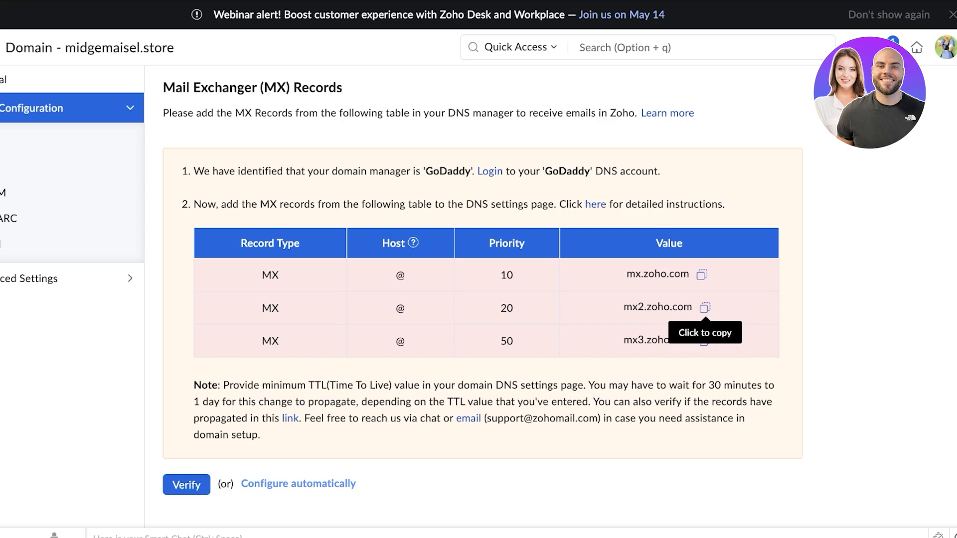
{"action": "left_click", "coordinate": [705, 341]}
{"action": "key", "text": "ctrl+Tab"}
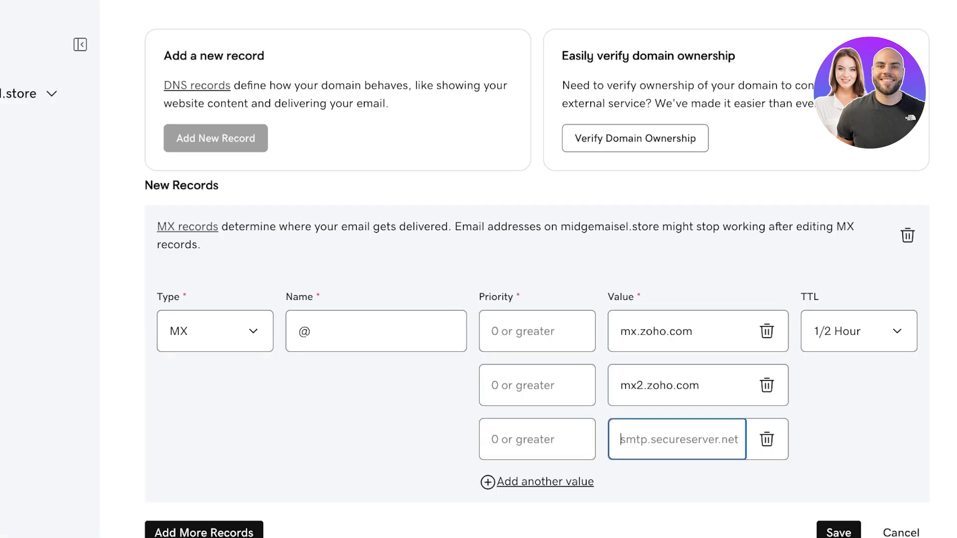
{"action": "key", "text": "super+v"}
{"action": "left_click", "coordinate": [536, 331]}
Give the three MX records priorities 10, 20 and 50, save them, and return to Zoho Mail
{"action": "type", "text": "10"}
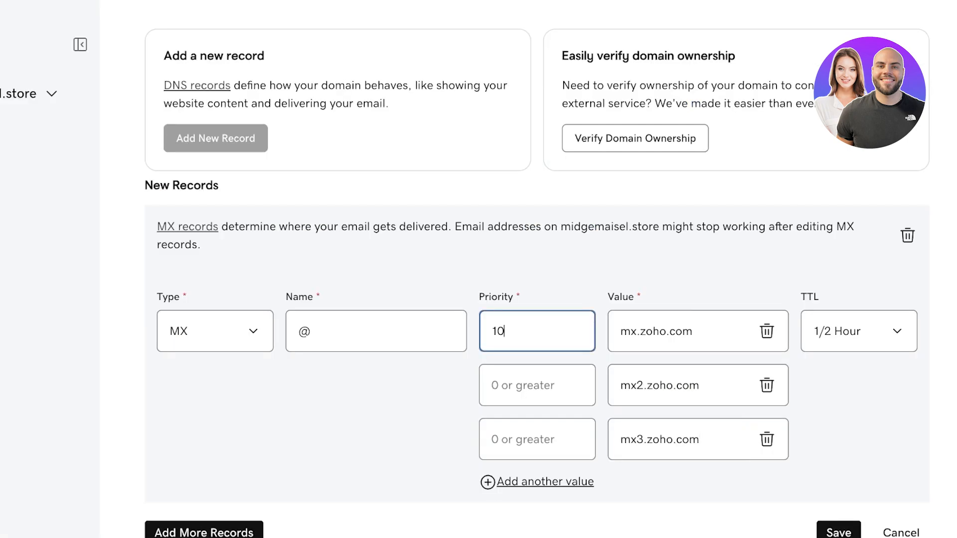
{"action": "key", "text": "ctrl+Tab"}
{"action": "key", "text": "ctrl+Tab"}
{"action": "left_click", "coordinate": [537, 385]}
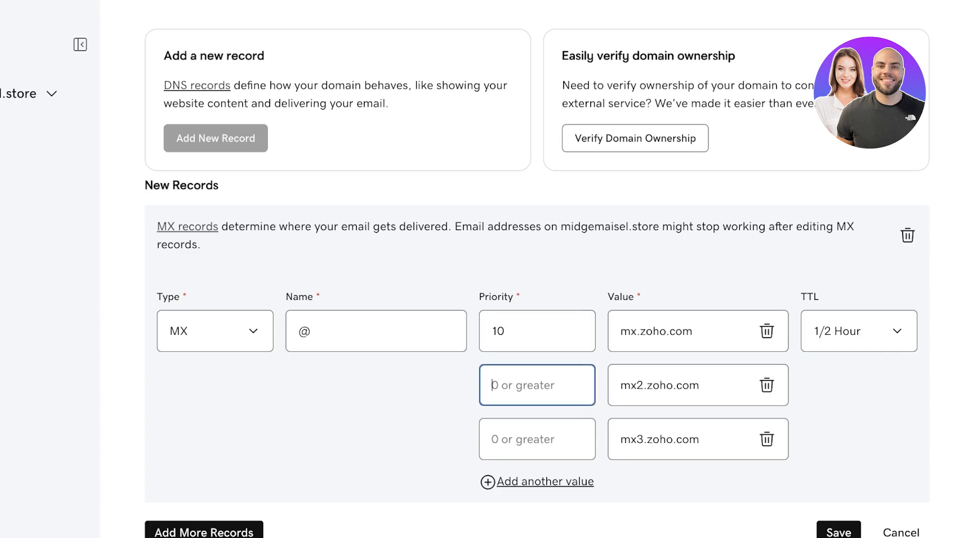
{"action": "type", "text": "20"}
{"action": "left_click", "coordinate": [537, 439]}
{"action": "type", "text": "50"}
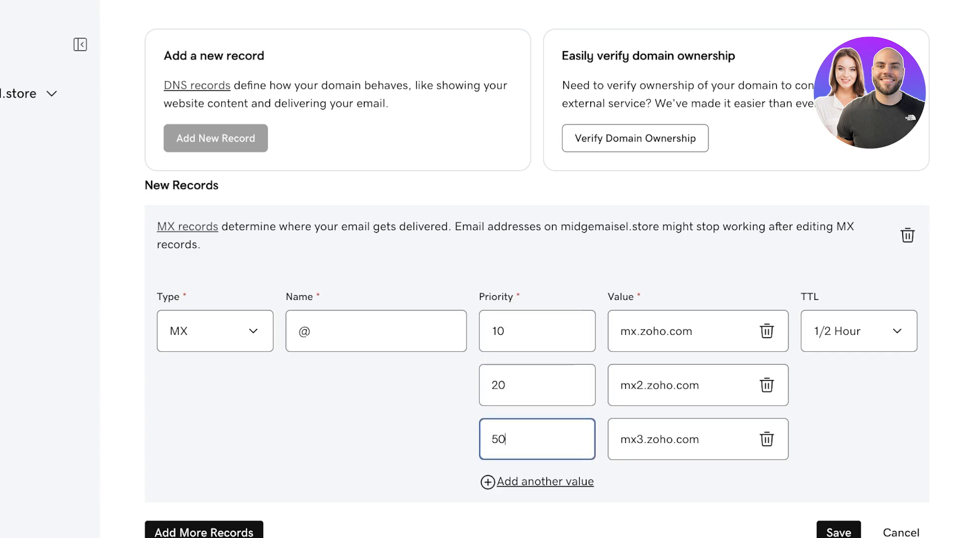
{"action": "key", "text": "Return"}
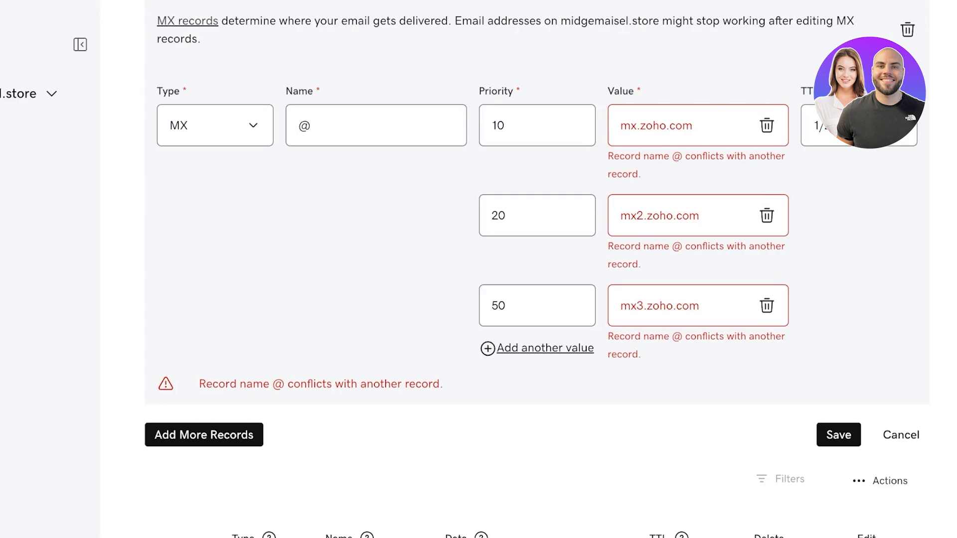
{"action": "key", "text": "ctrl+Tab"}
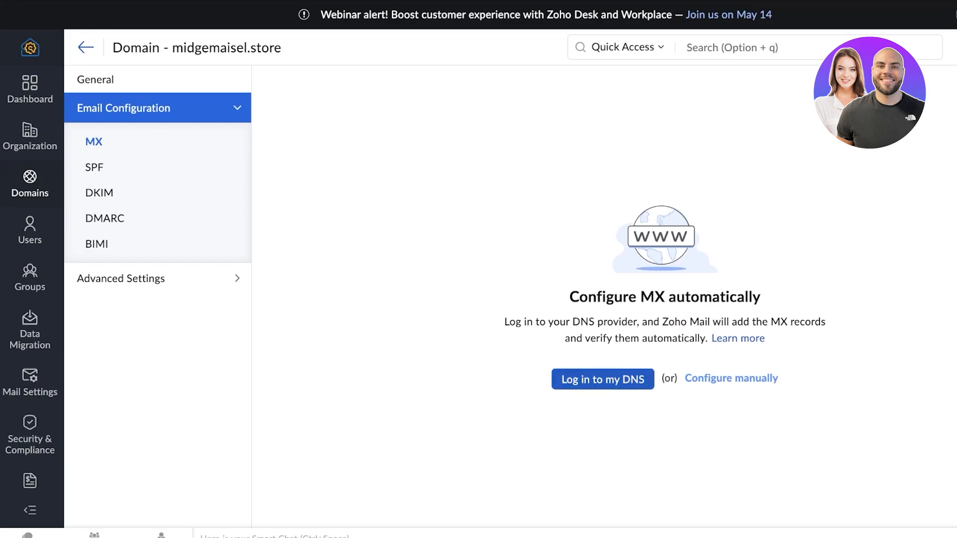
Have Zoho point midgemaisel.store's MX records automatically via DNS provider login, then go to SPF
{"action": "left_click", "coordinate": [602, 379]}
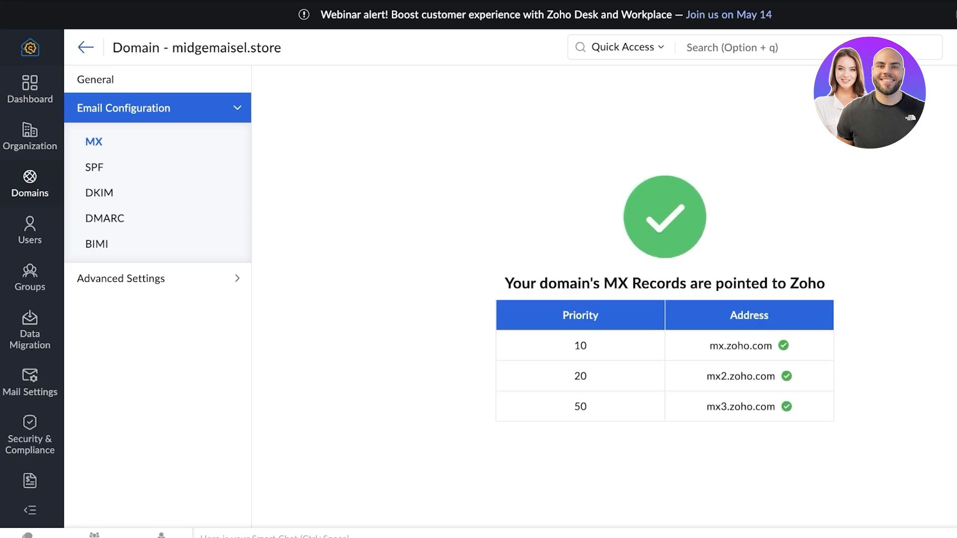
{"action": "left_click", "coordinate": [95, 168]}
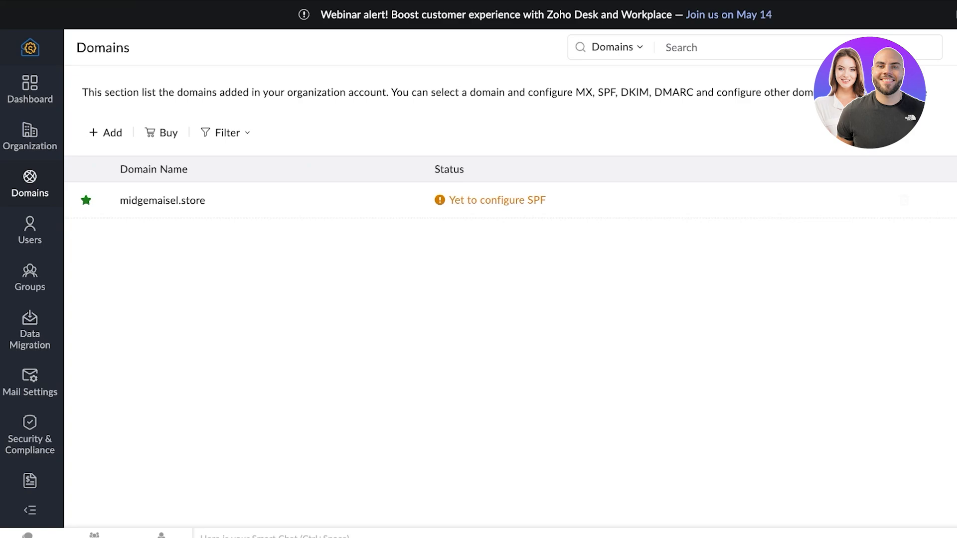
Add the zmail DKIM selector records for midgemaisel.store automatically through the DNS login
{"action": "left_click", "coordinate": [497, 200]}
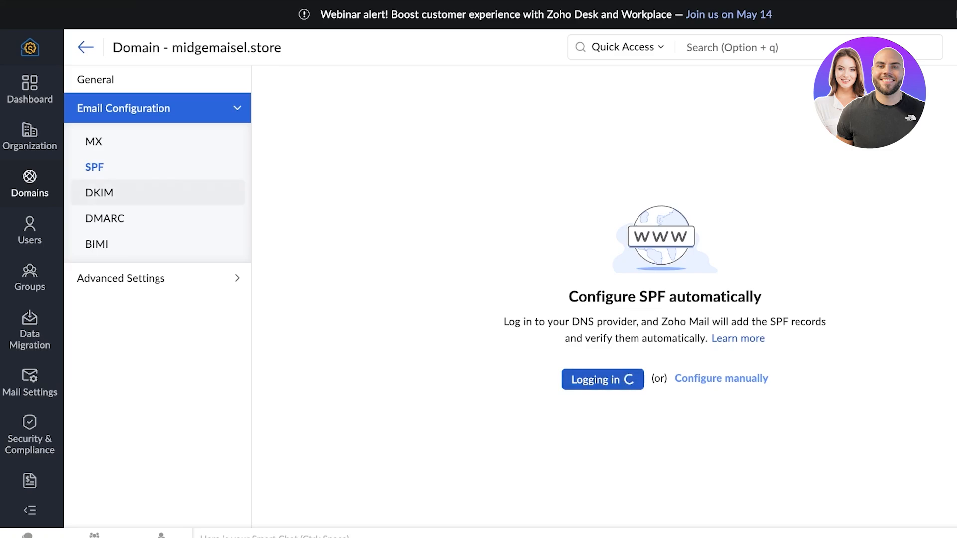
{"action": "left_click", "coordinate": [100, 193]}
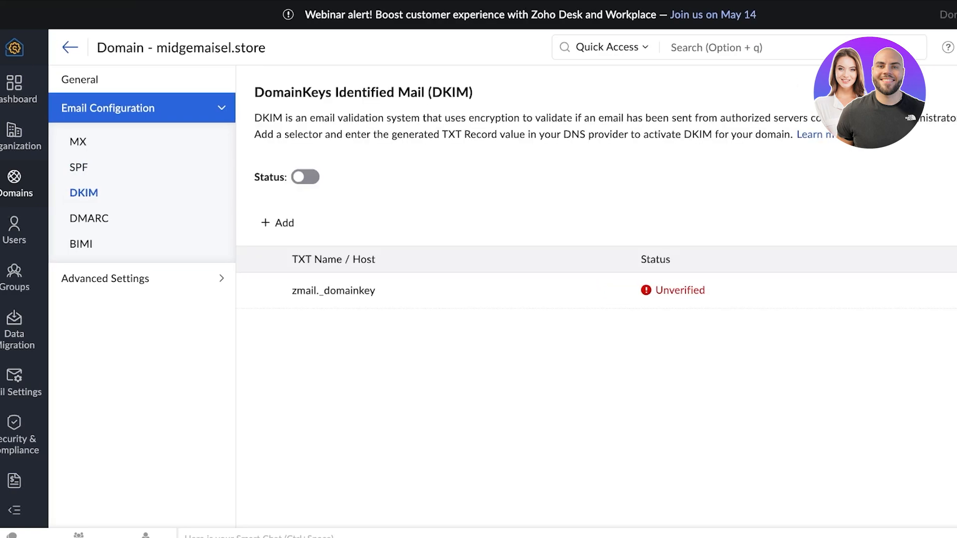
{"action": "left_click", "coordinate": [277, 290]}
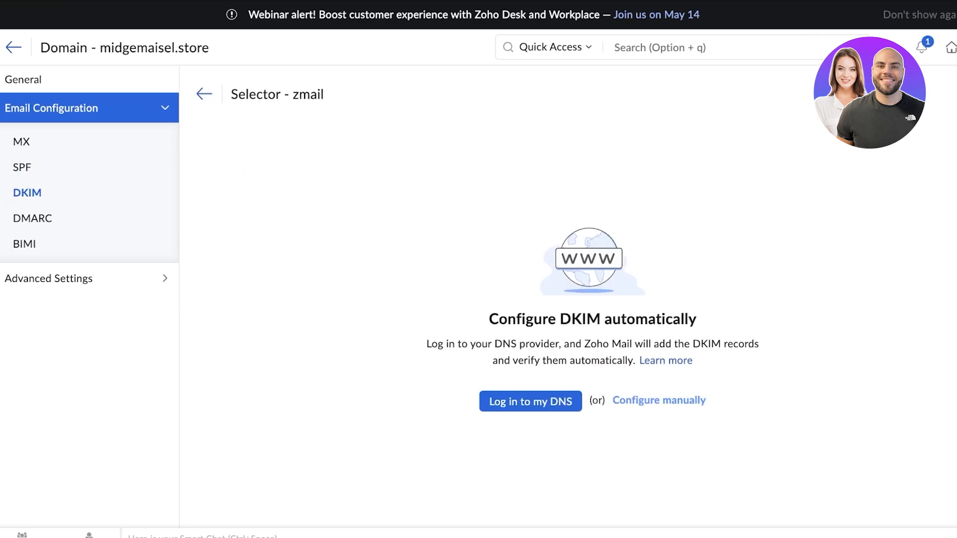
{"action": "left_click", "coordinate": [530, 401]}
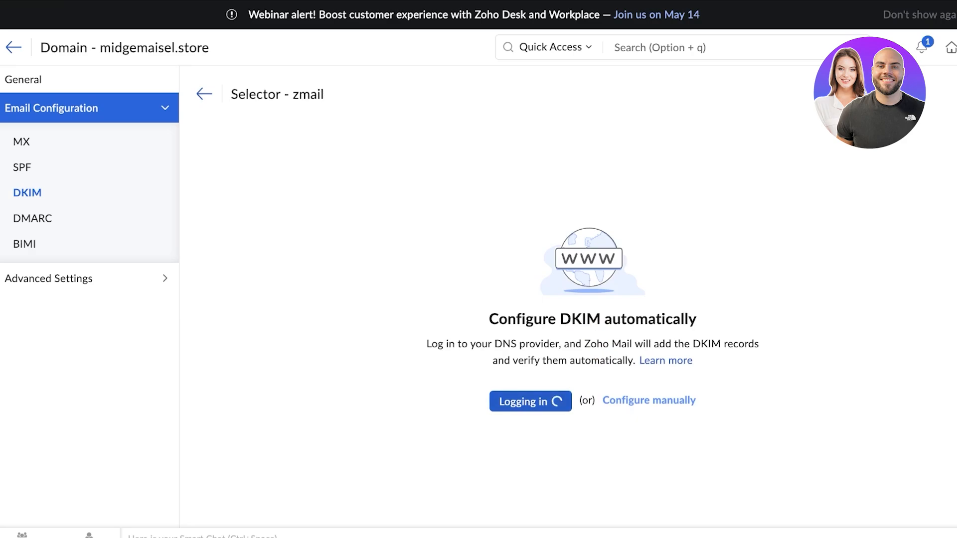
Review the SPF result, then look over the DMARC and BIMI settings
{"action": "left_click", "coordinate": [22, 167]}
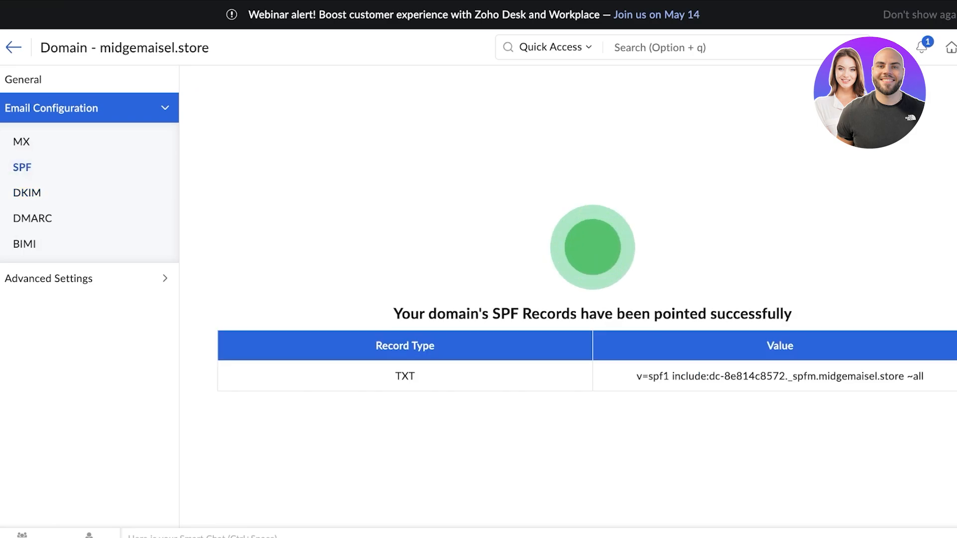
{"action": "left_click", "coordinate": [33, 219]}
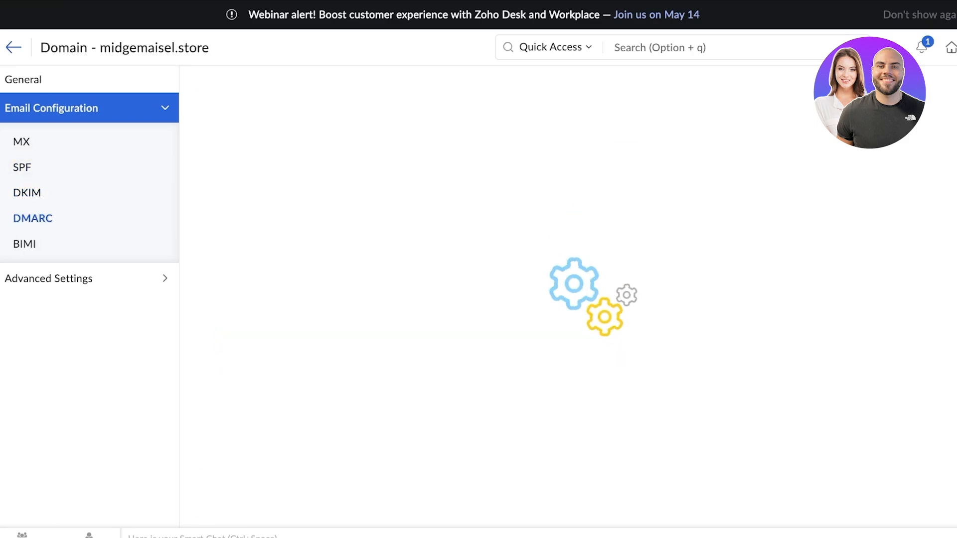
{"action": "scroll", "coordinate": [548, 299], "scroll_direction": "down", "scroll_amount": 3}
{"action": "scroll", "coordinate": [548, 299], "scroll_direction": "up", "scroll_amount": 3}
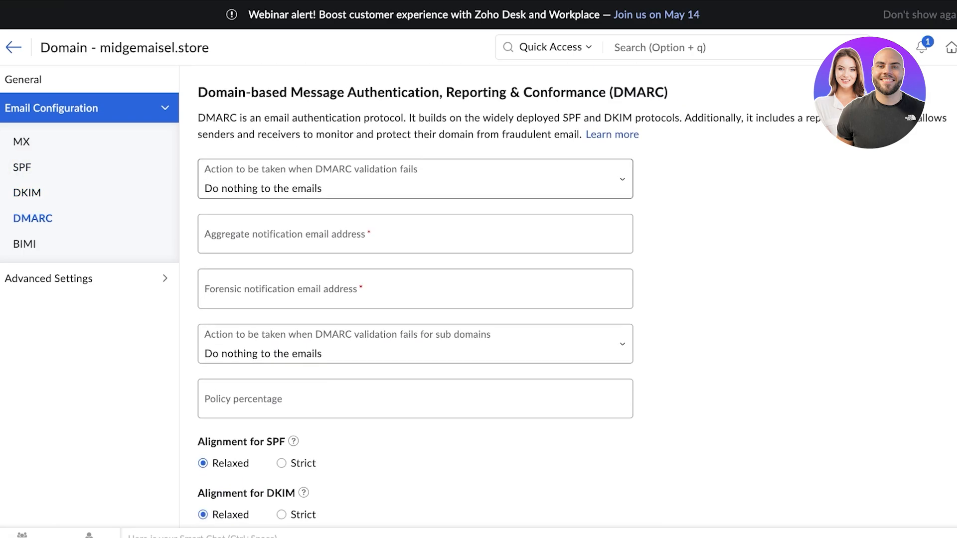
{"action": "left_click", "coordinate": [24, 244]}
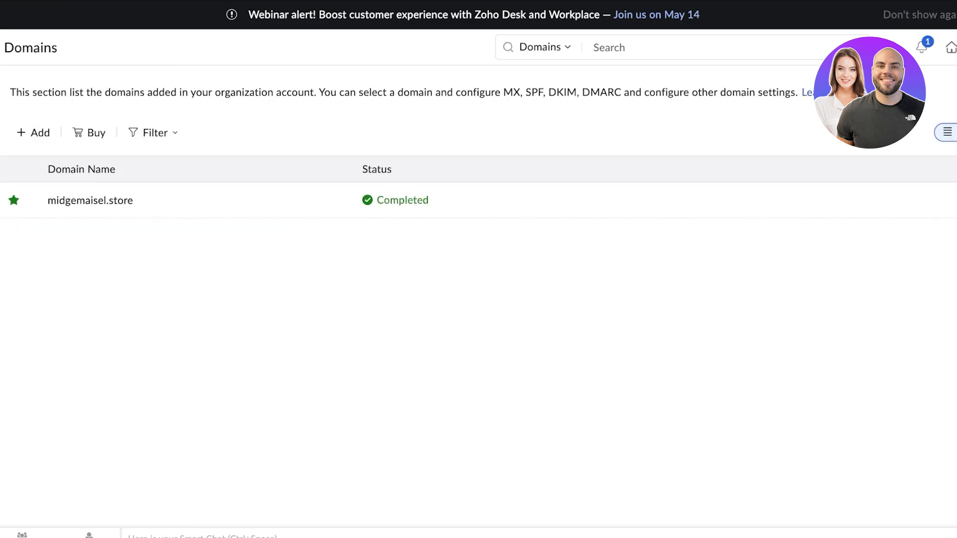
Browse the domain's Users, Data Migration and Mail Settings sections, then collapse the navigation panels
{"action": "left_click", "coordinate": [90, 201]}
{"action": "mouse_move", "coordinate": [51, 109]}
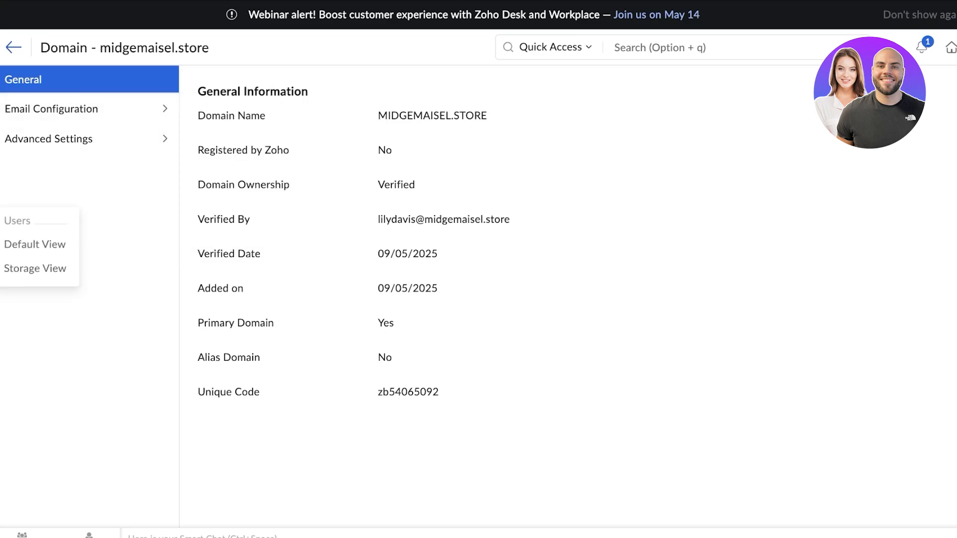
{"action": "left_click", "coordinate": [28, 230]}
{"action": "left_click", "coordinate": [28, 330]}
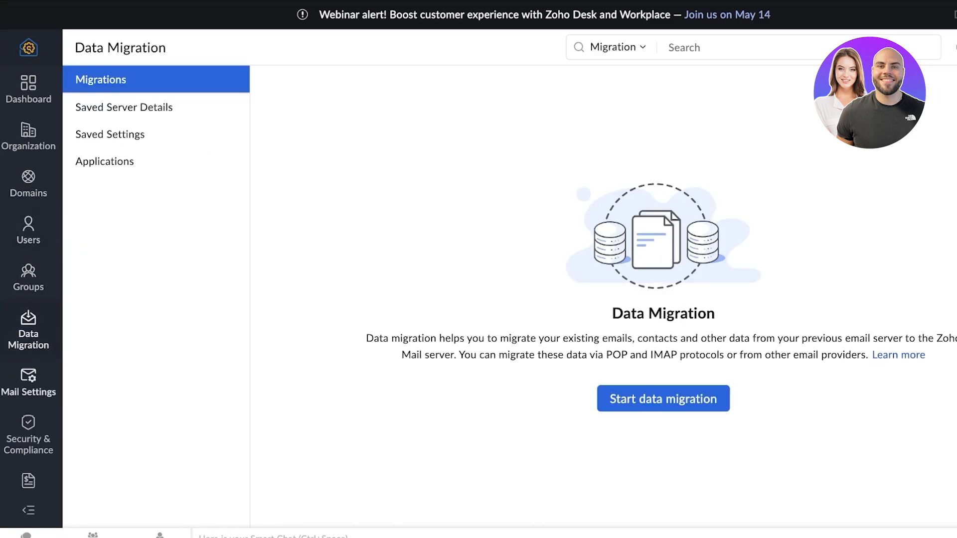
{"action": "left_click", "coordinate": [29, 382]}
{"action": "left_click", "coordinate": [29, 510]}
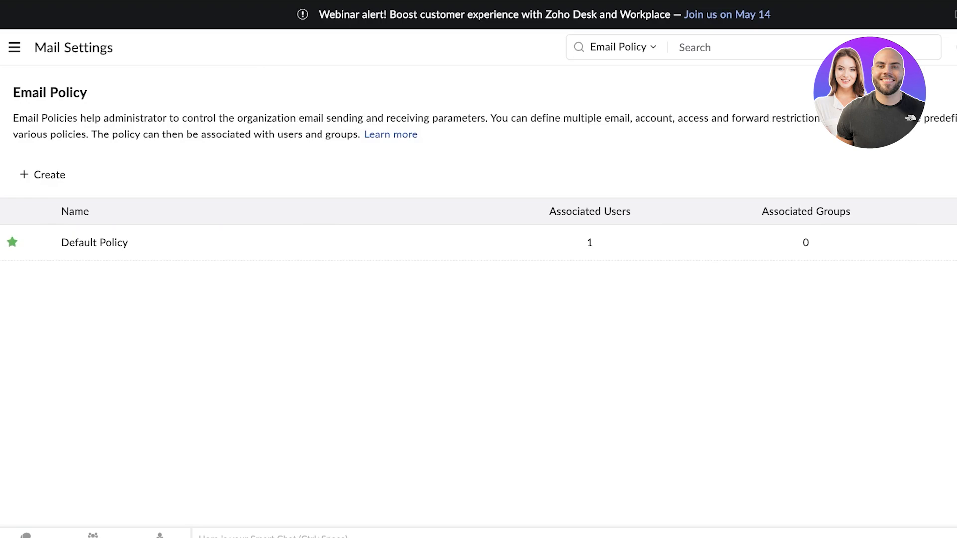
Open and close the contacts and chats search, then show the search category choices
{"action": "left_click", "coordinate": [26, 536]}
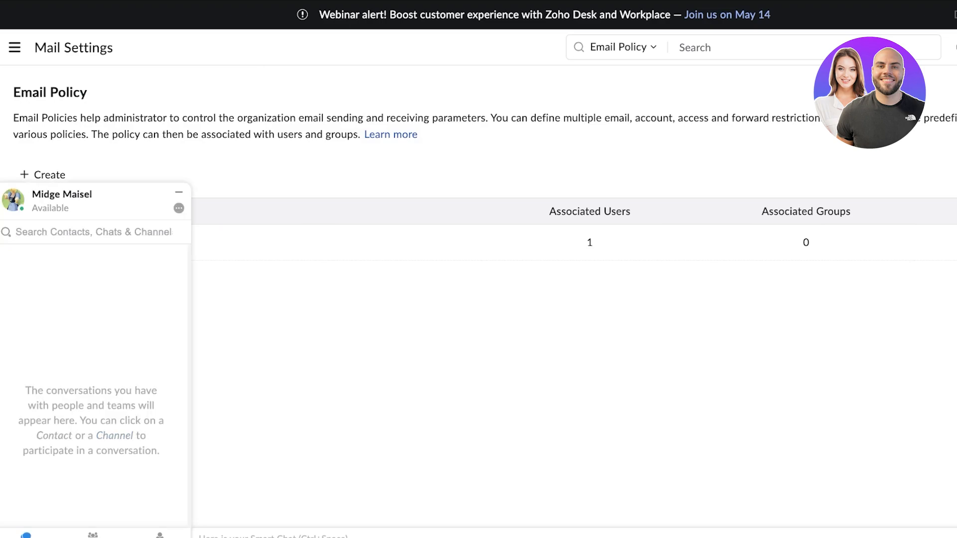
{"action": "left_click", "coordinate": [93, 232]}
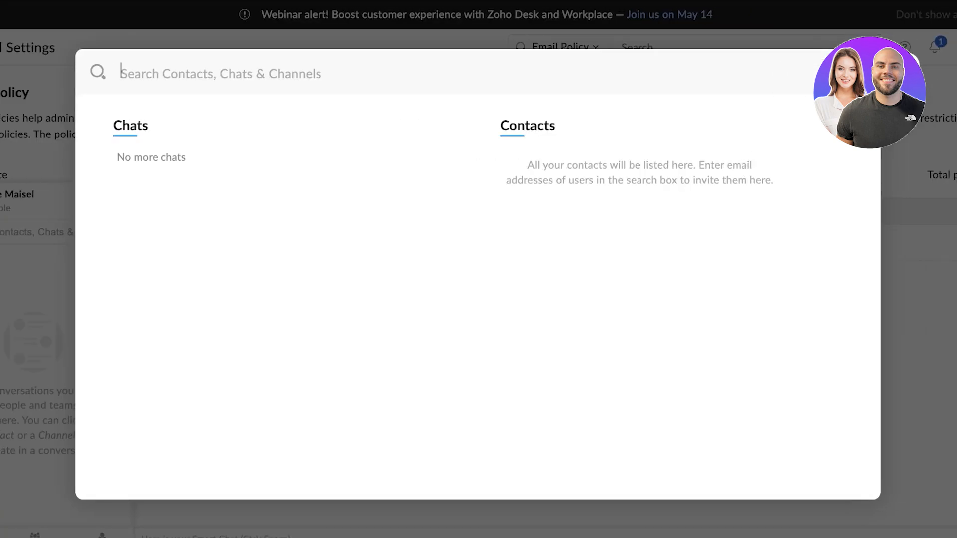
{"action": "key", "text": "Escape"}
{"action": "left_click", "coordinate": [565, 48]}
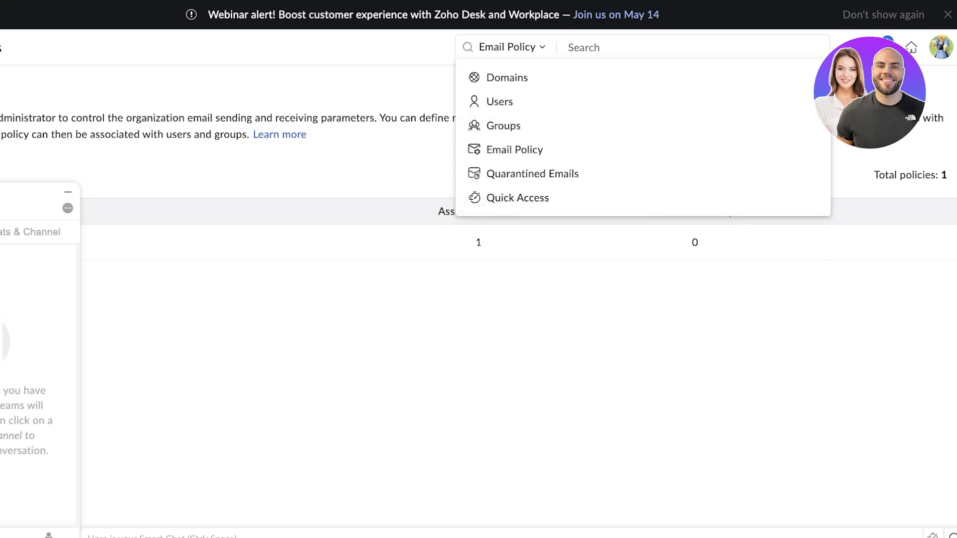